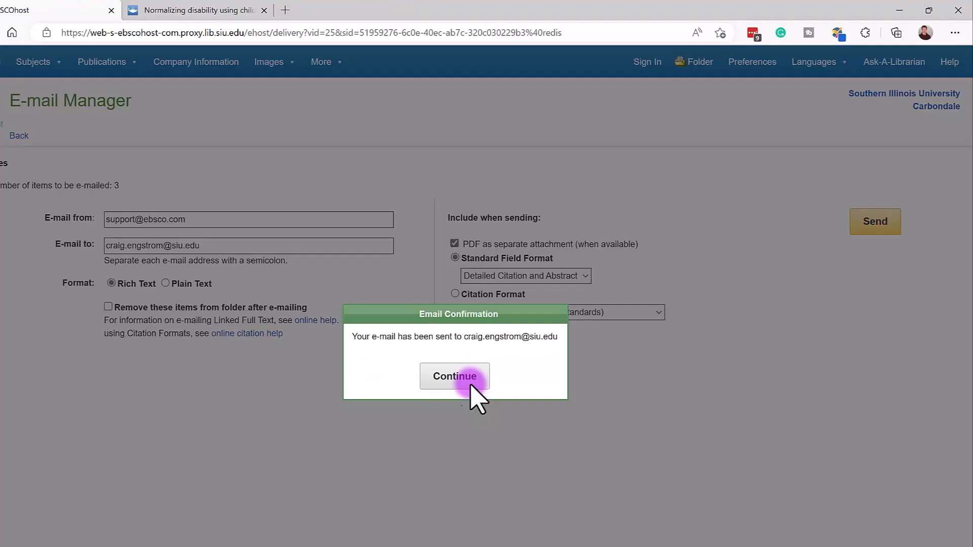
# Dismiss the e-mail confirmation and look through the articles saved in the folder
pyautogui.click(466, 385)
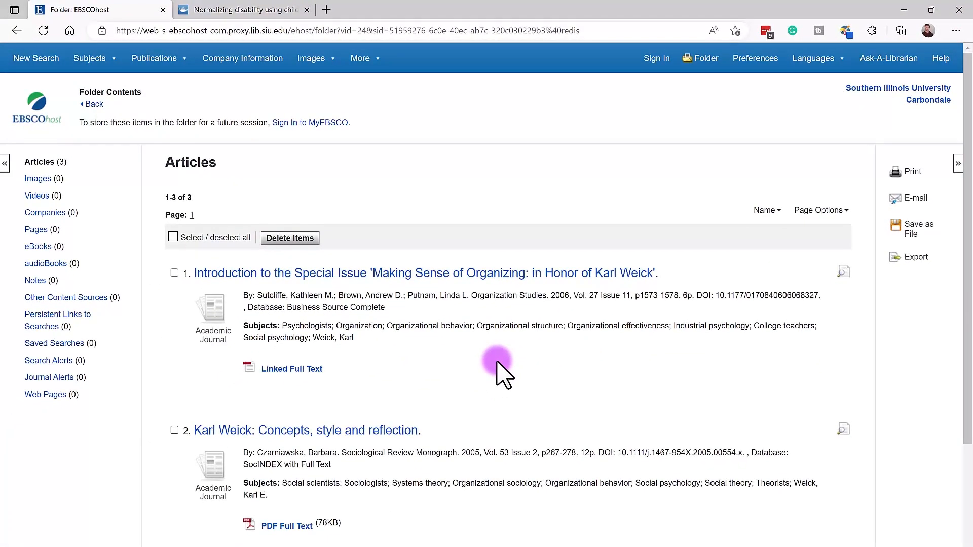
pyautogui.scroll(-3, 303, 394)
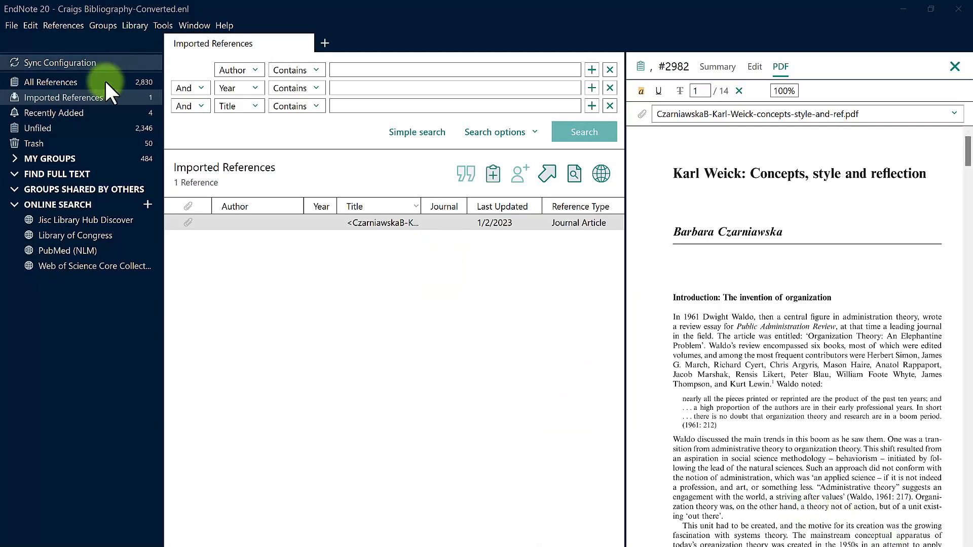
# Switch to EndNote, list all references and view the record details of the 2016 "Critically reflexive dialogue and praxis" article
pyautogui.click(106, 82)
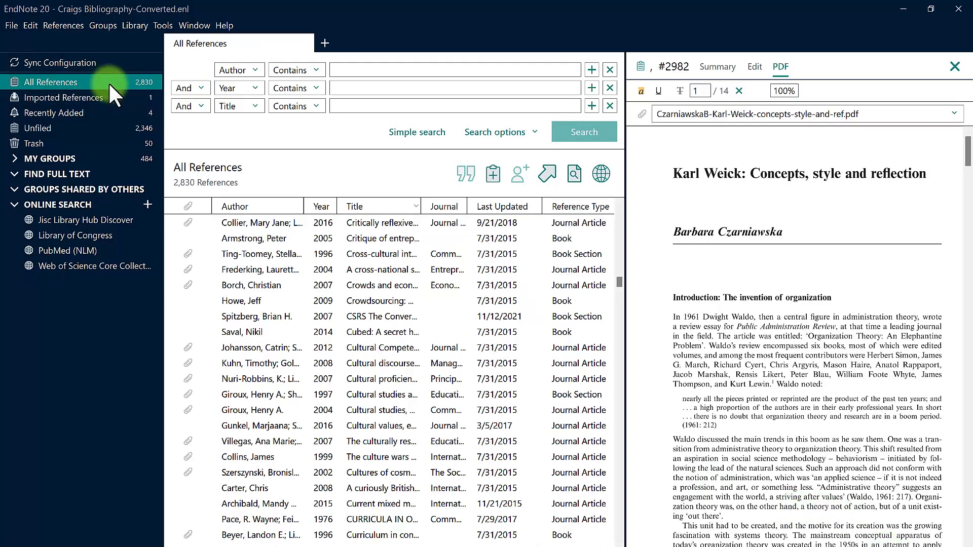
pyautogui.click(264, 225)
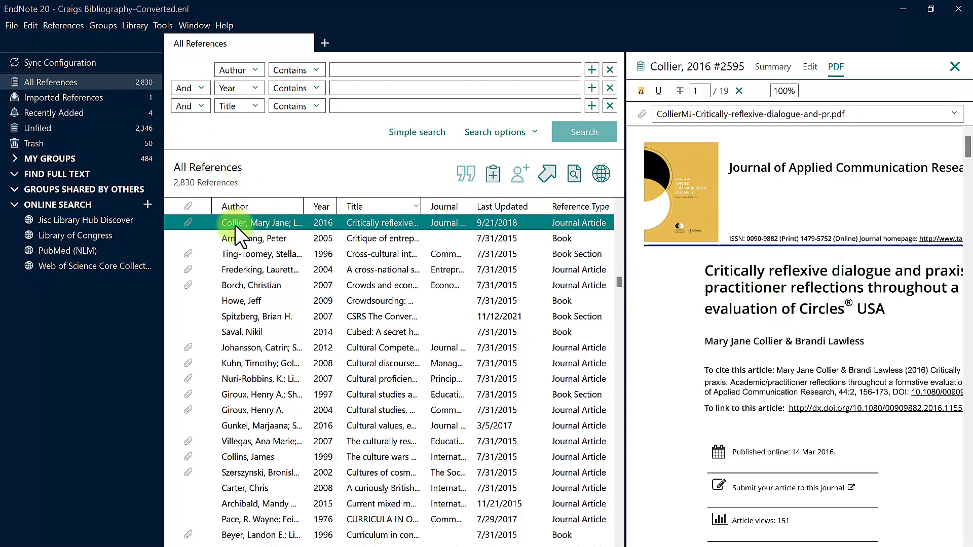
pyautogui.click(809, 68)
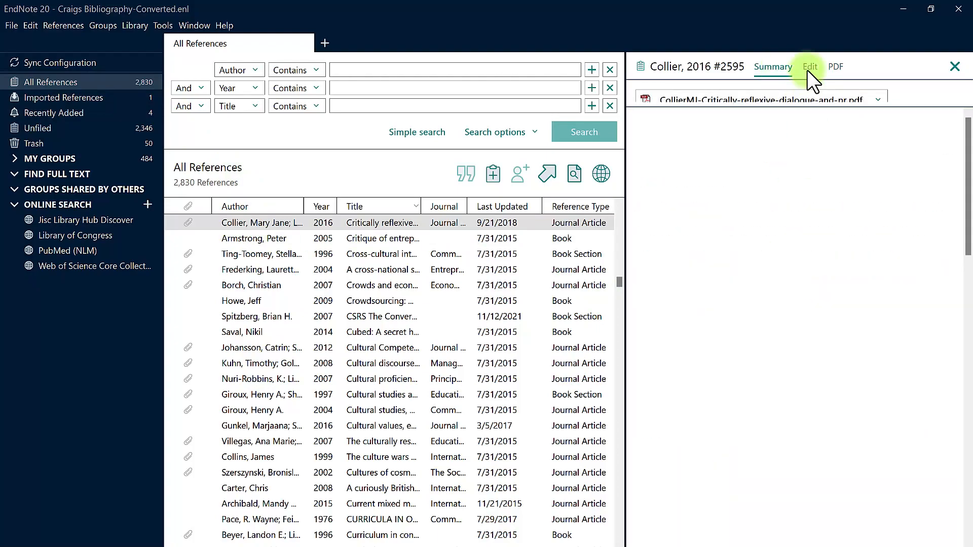
pyautogui.click(831, 69)
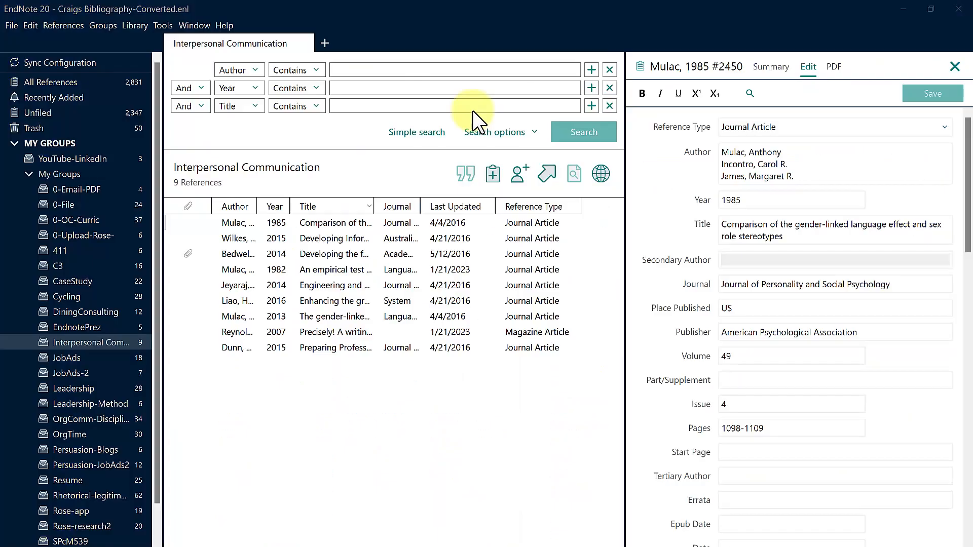
# Copy every reference in the Interpersonal Communication group as formatted references and paste them under the References heading in Word
pyautogui.click(234, 224)
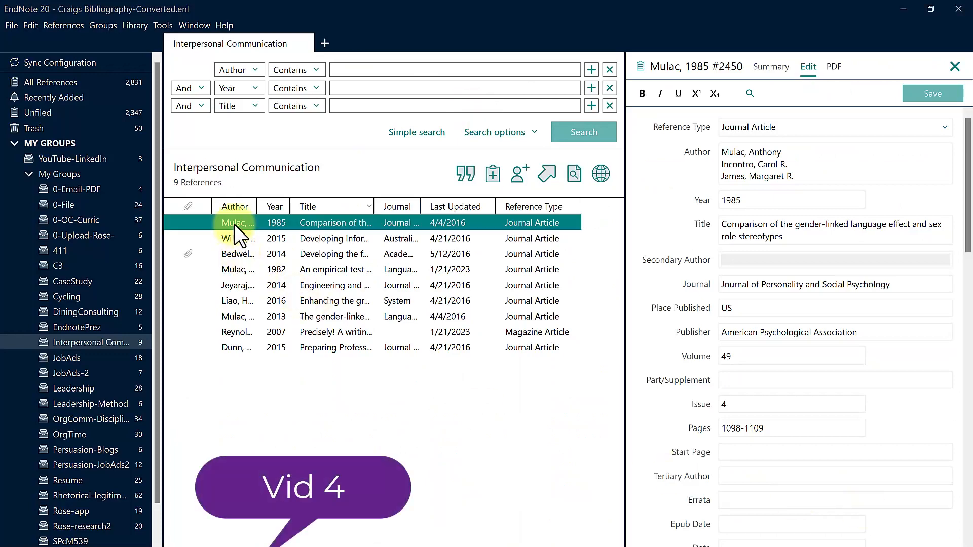
pyautogui.keyDown('shift'); pyautogui.click(230, 344); pyautogui.keyUp('shift')
pyautogui.rightClick(230, 345)
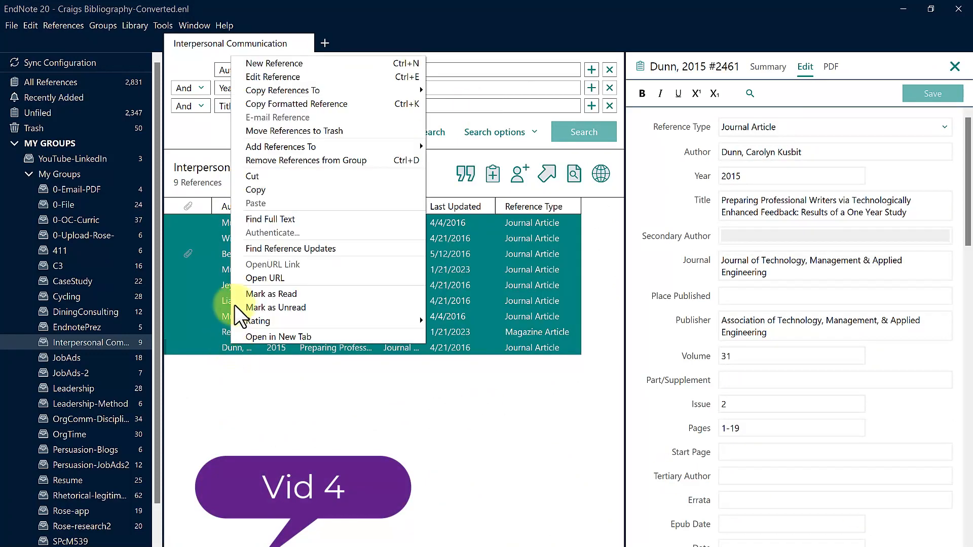
pyautogui.click(287, 103)
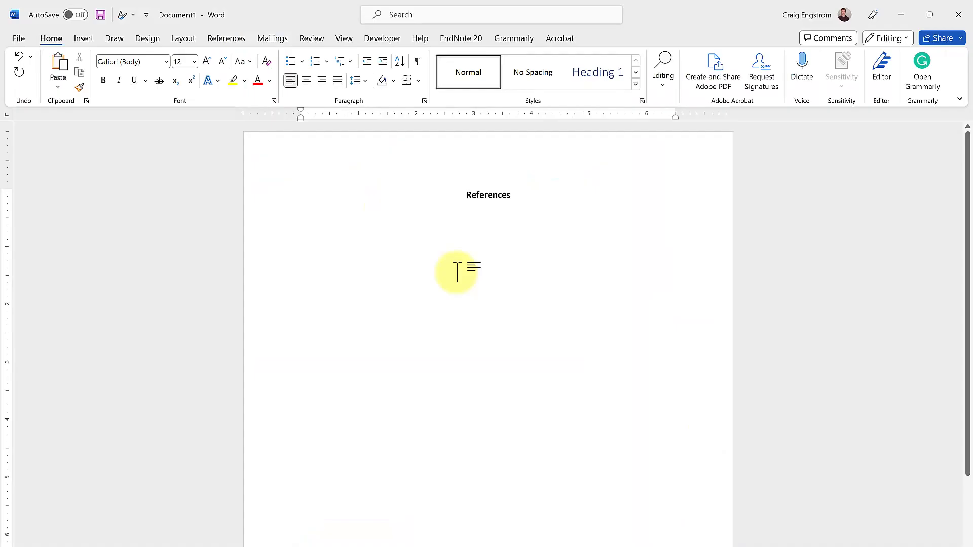
pyautogui.hotkey('ctrl', 'v')
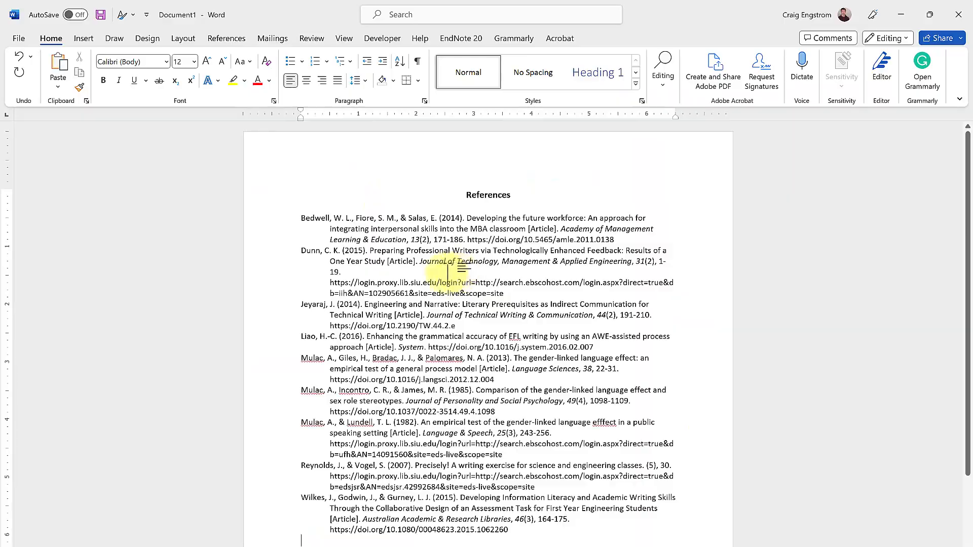
pyautogui.moveTo(503, 293); pyautogui.dragTo(326, 282)
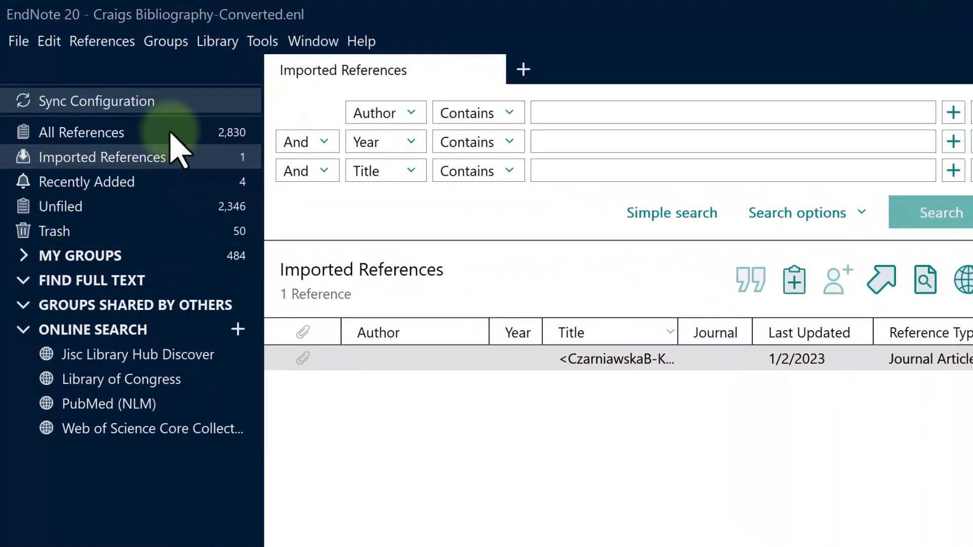
# Switch to EndNote, list all references and read through the PDF attached to the 2016 "Critically reflexive dialogue and praxis" article
pyautogui.click(162, 124)
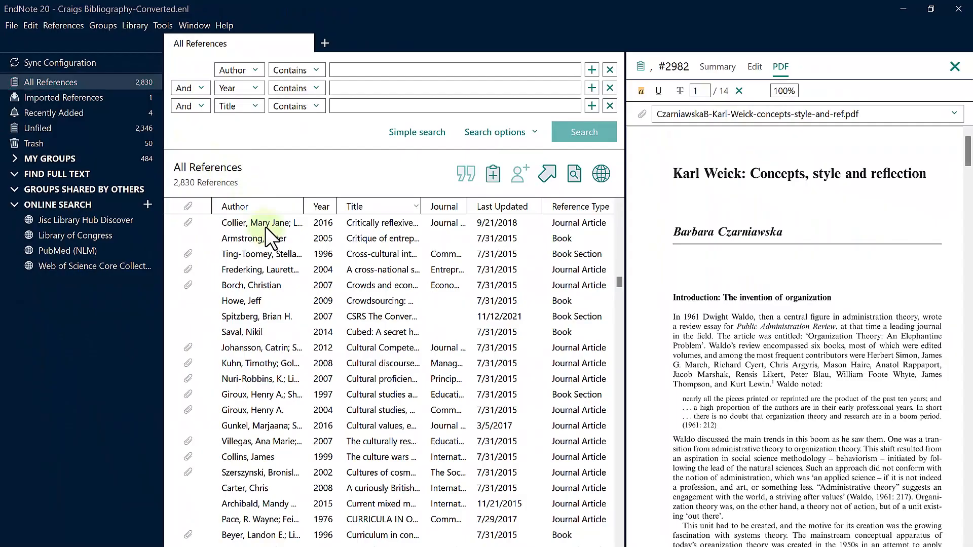
pyautogui.click(264, 226)
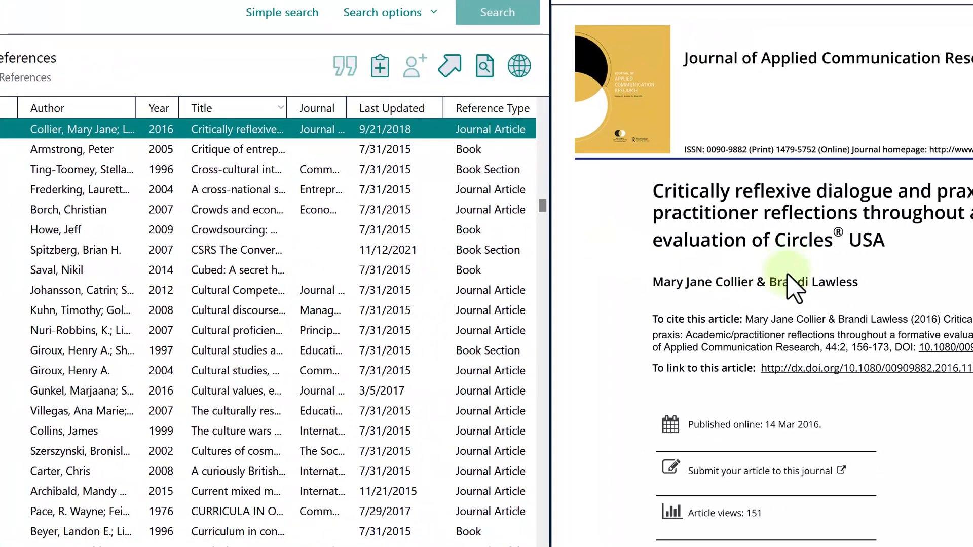
pyautogui.scroll(-10, 796, 291)
pyautogui.scroll(-5, 775, 281)
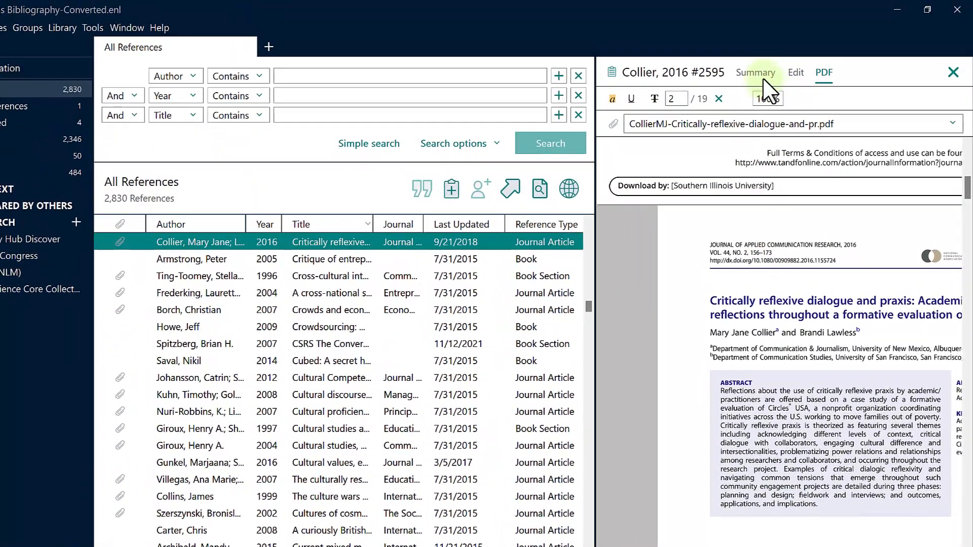
# View the 2016 article's summary and its editable fields, and return to its PDF view
pyautogui.click(759, 75)
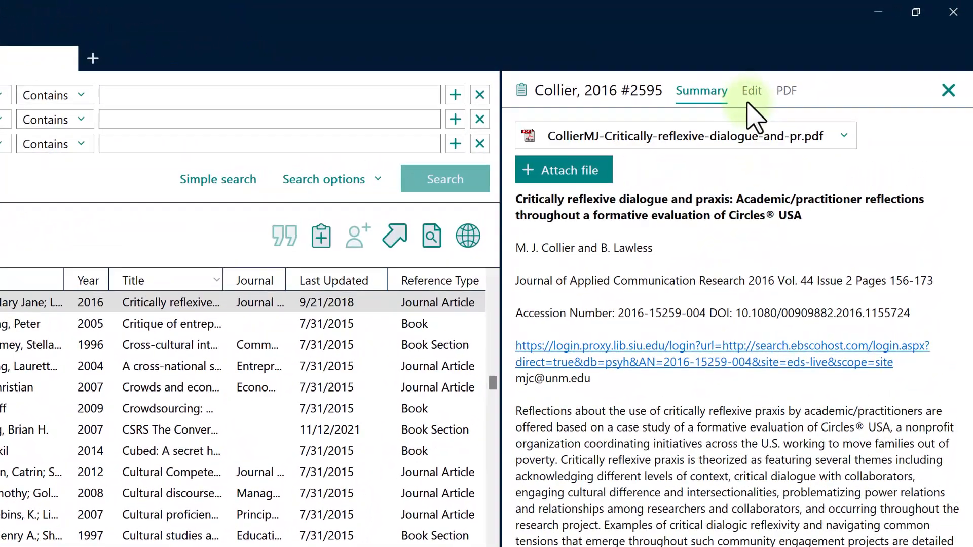
pyautogui.click(795, 73)
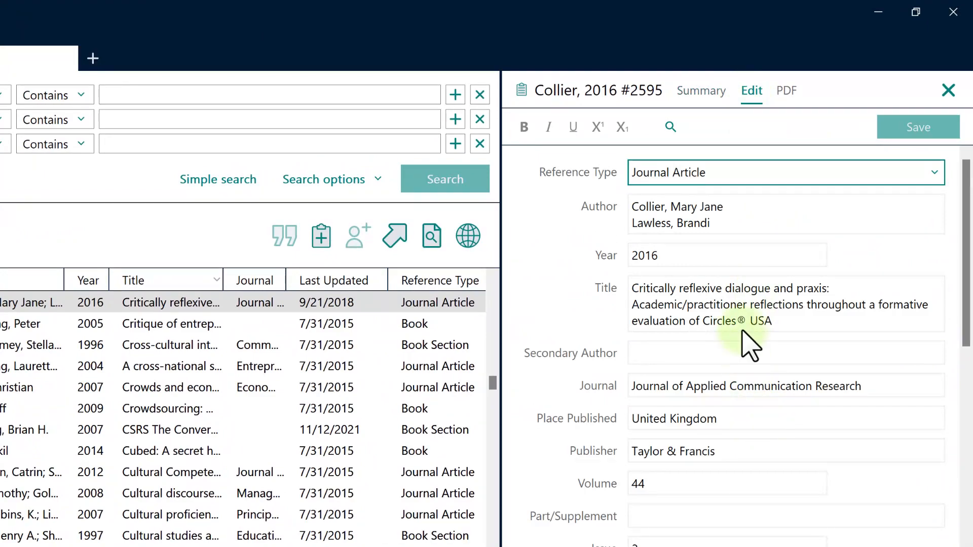
pyautogui.click(786, 91)
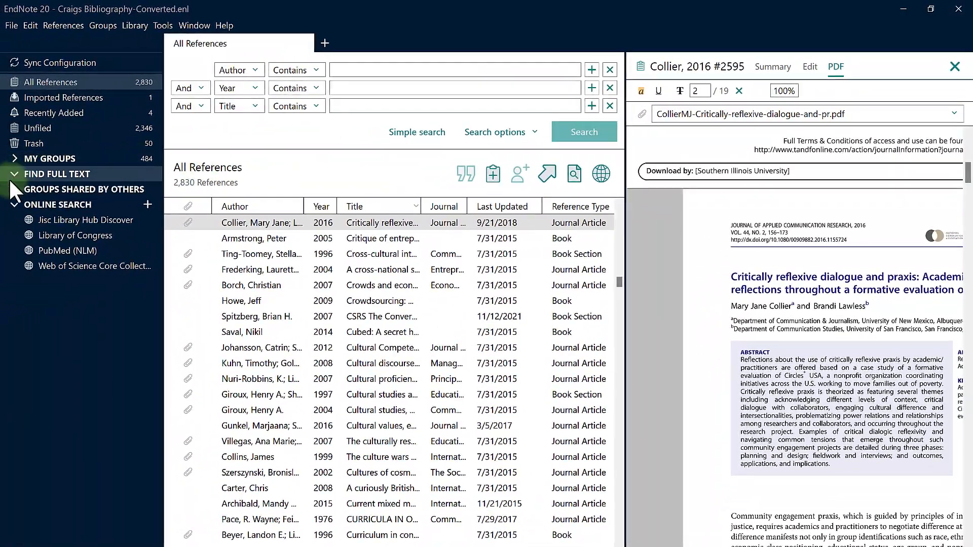
# Expand My Groups, look over its groups, show the references in group 411 and return to all references
pyautogui.click(13, 160)
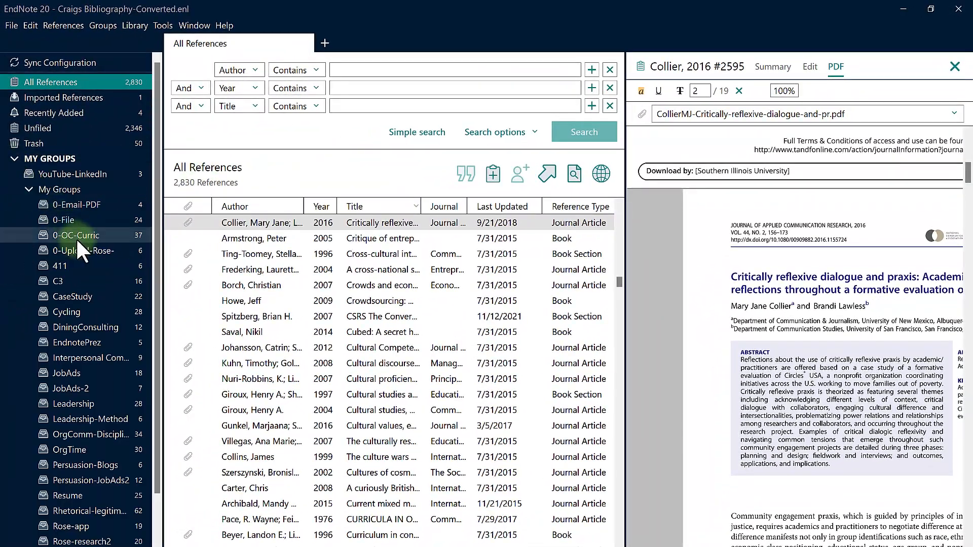
pyautogui.scroll(-1, 78, 240)
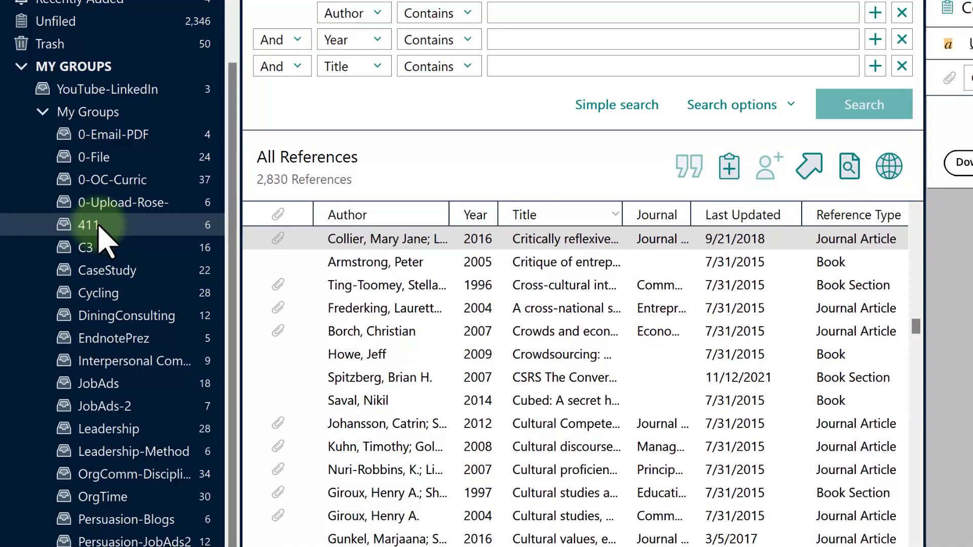
pyautogui.scroll(1, 89, 137)
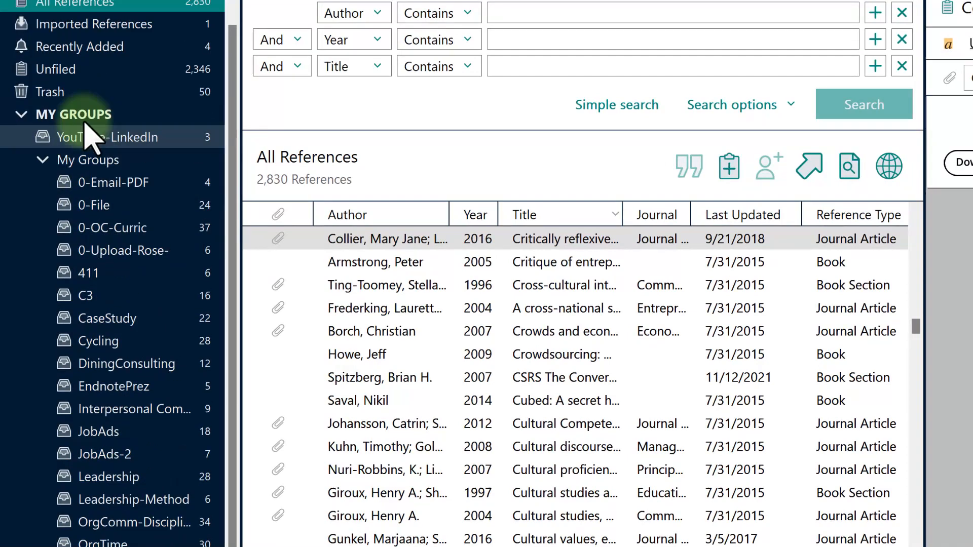
pyautogui.scroll(1, 89, 136)
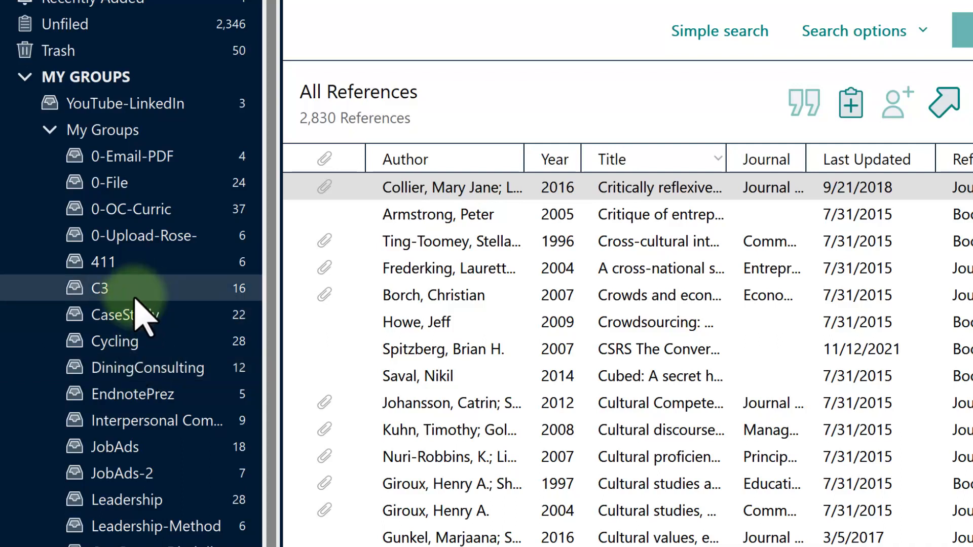
pyautogui.click(143, 264)
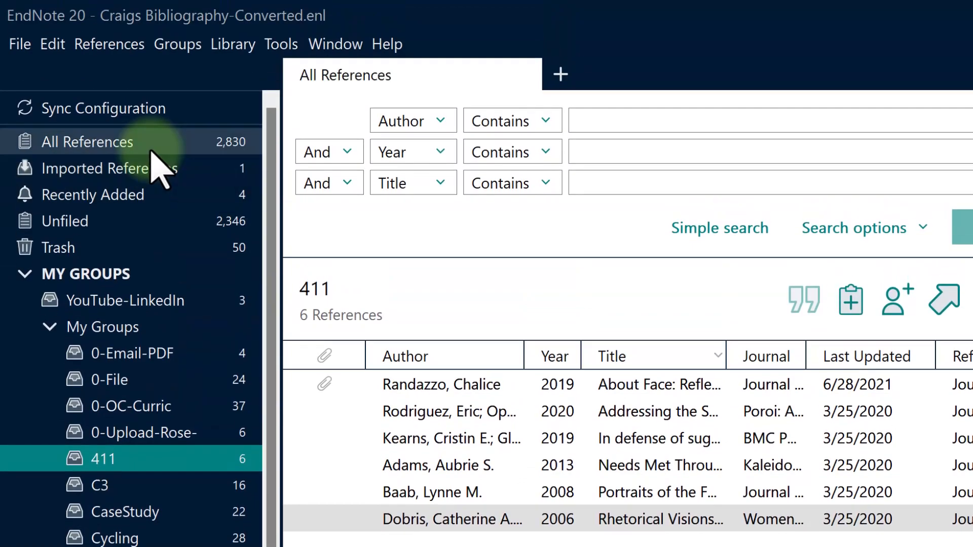
pyautogui.click(151, 147)
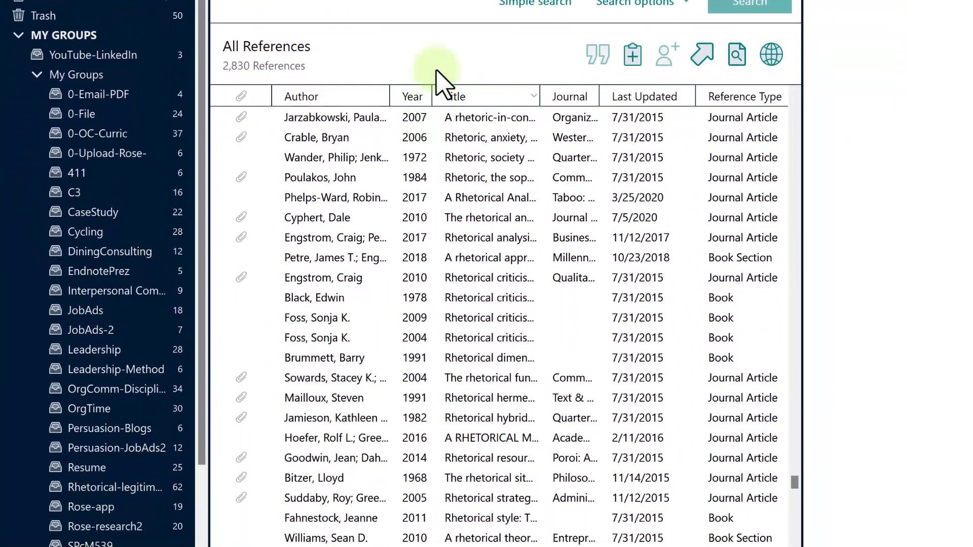
# Examine the searchable fields offered for the first and second search criteria, leaving Author and Year selected
pyautogui.click(325, 17)
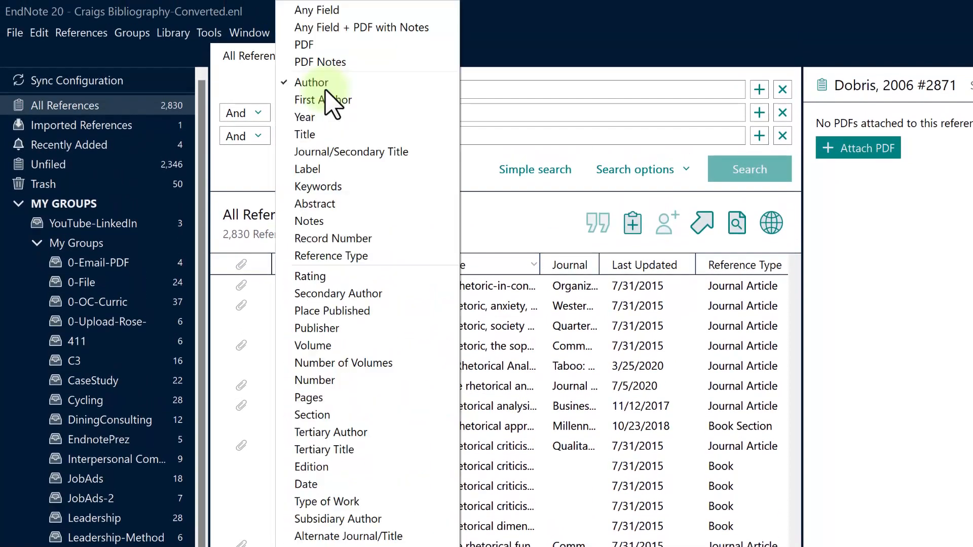
pyautogui.scroll(-5, 376, 369)
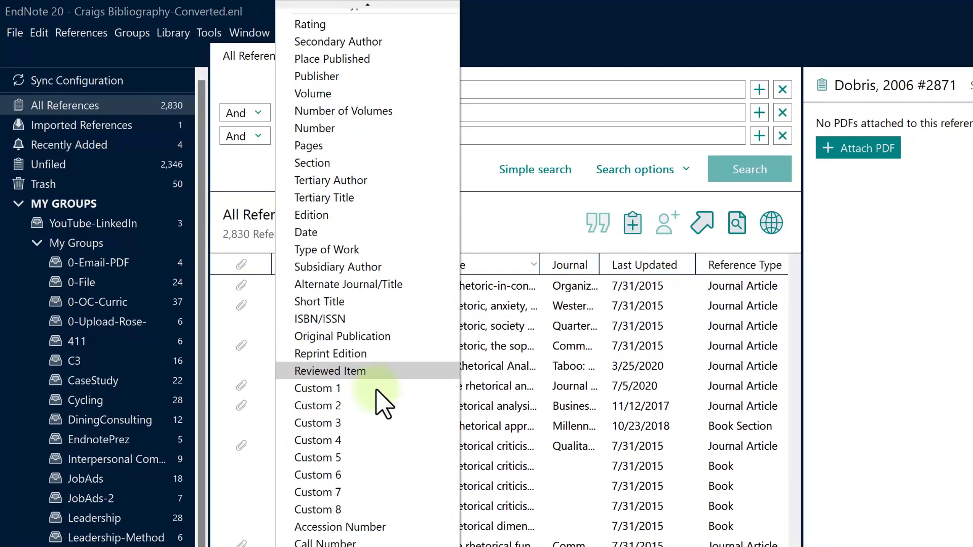
pyautogui.scroll(5, 386, 401)
pyautogui.click(469, 87)
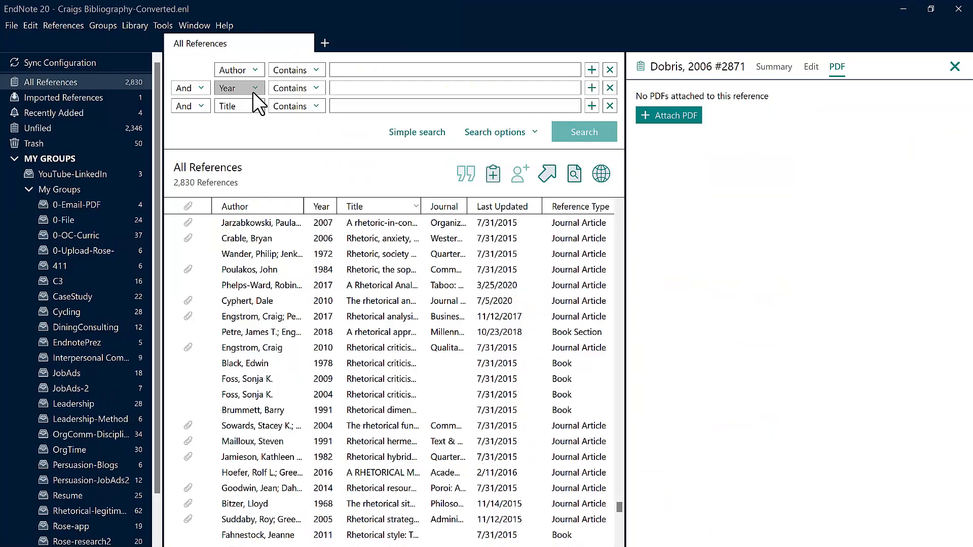
pyautogui.click(253, 92)
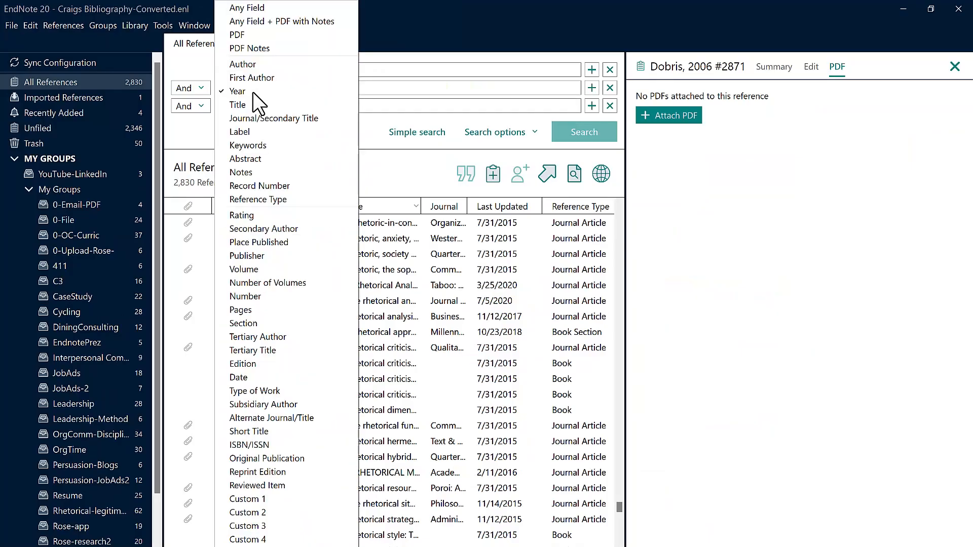
pyautogui.click(377, 92)
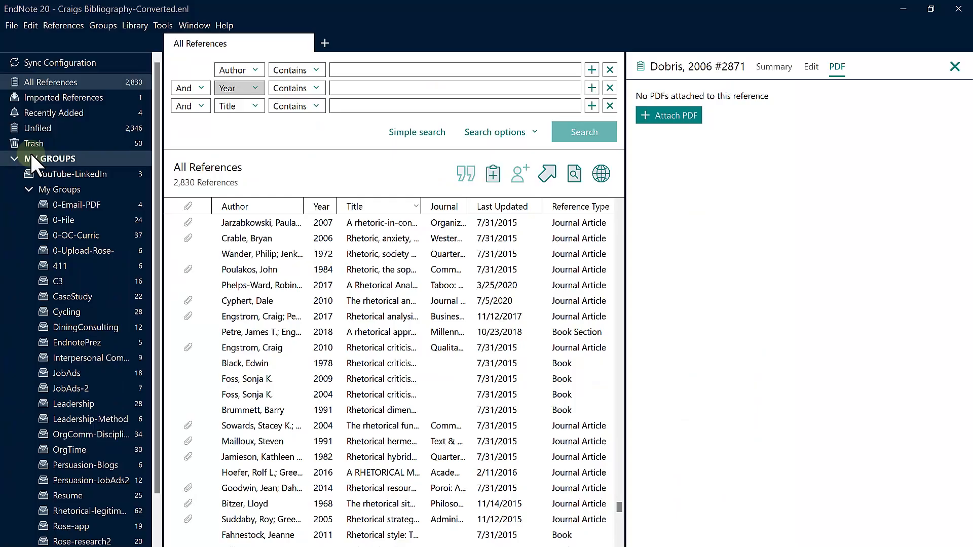
# Collapse My Groups and view the commands available for creating groups, smart groups and group sets
pyautogui.click(14, 158)
pyautogui.rightClick(38, 160)
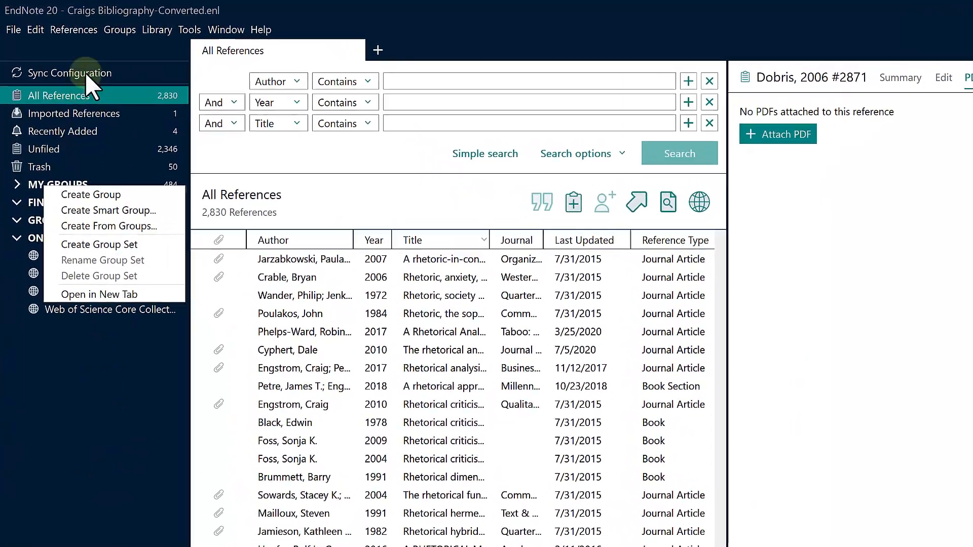
pyautogui.click(278, 55)
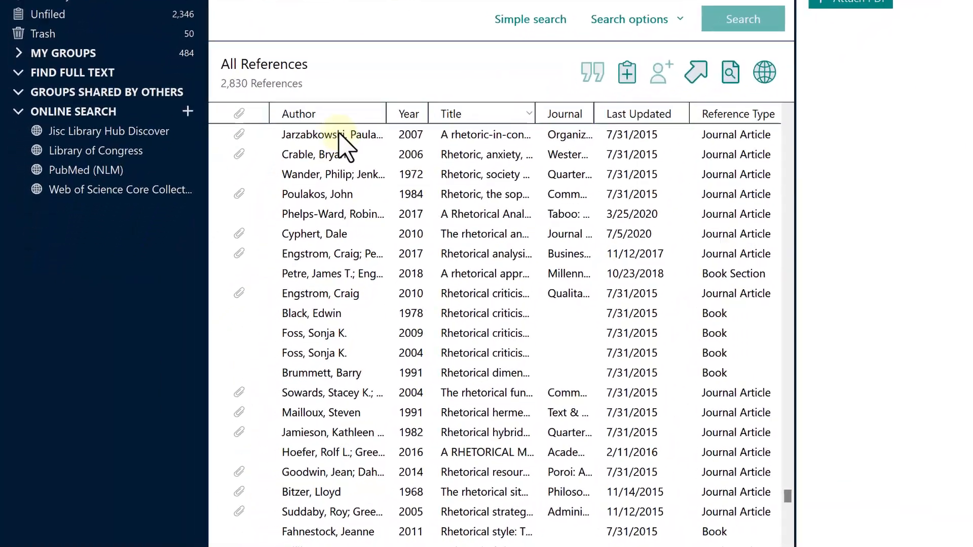
# Search all references by the author surname of the 2016 "Critically reflexive dialogue and praxis" article, and open that article's editable fields
pyautogui.scroll(5, 284, 228)
pyautogui.scroll(2, 397, 152)
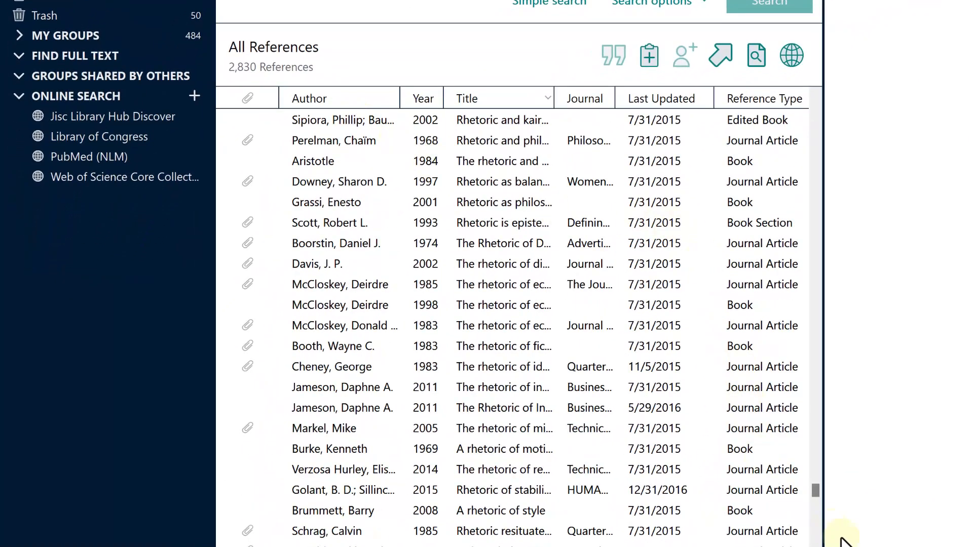
pyautogui.moveTo(816, 490); pyautogui.dragTo(817, 101)
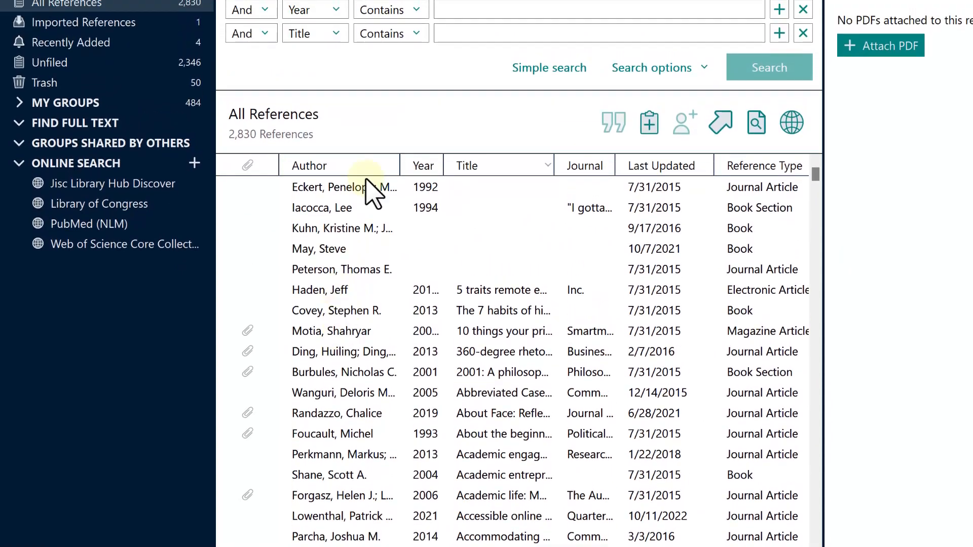
pyautogui.click(509, 48)
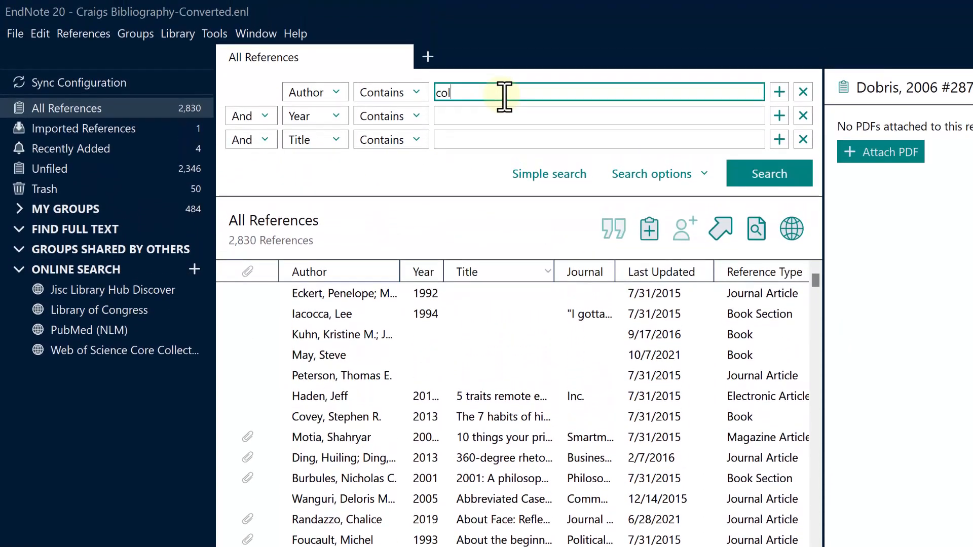
pyautogui.write('collier')
pyautogui.press('Return')
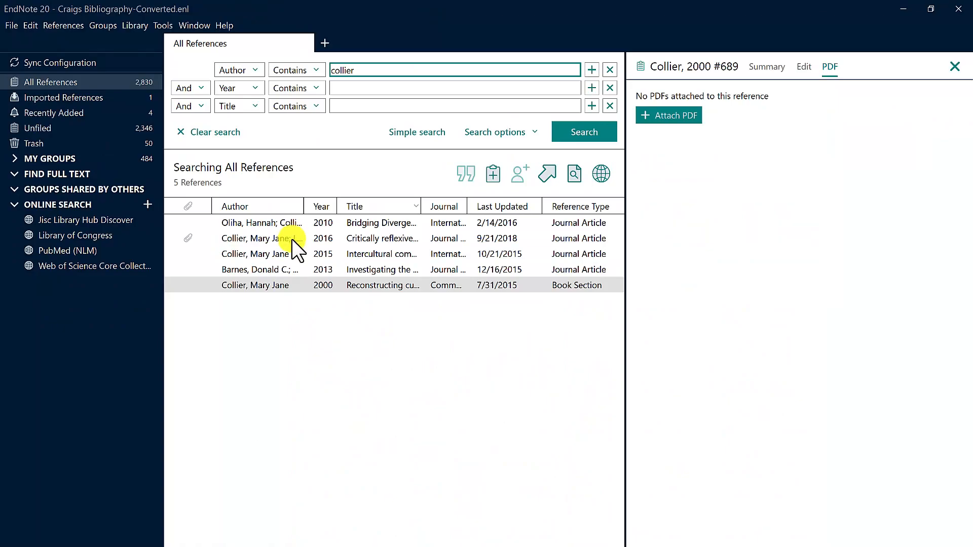
pyautogui.click(305, 238)
pyautogui.click(809, 68)
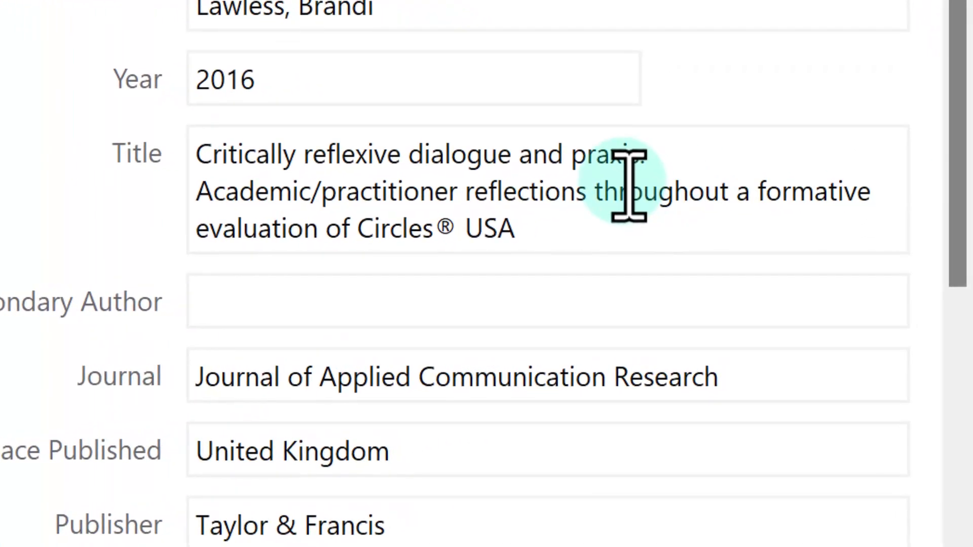
# Show the recently added references and open the editable fields of the 2014 article titled "ÖRGÜTSEL ANALİZDE ALTERNATİF…"
pyautogui.click(619, 186)
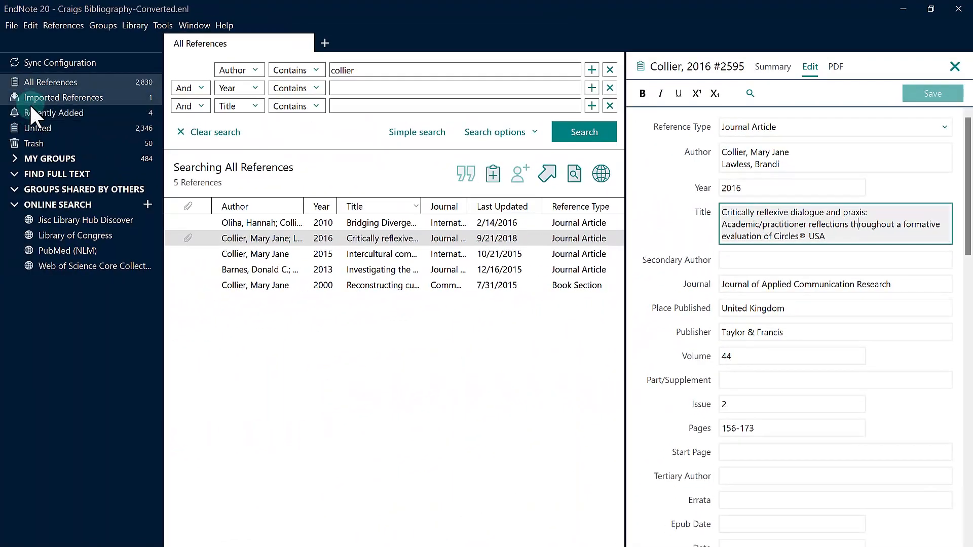
pyautogui.click(31, 108)
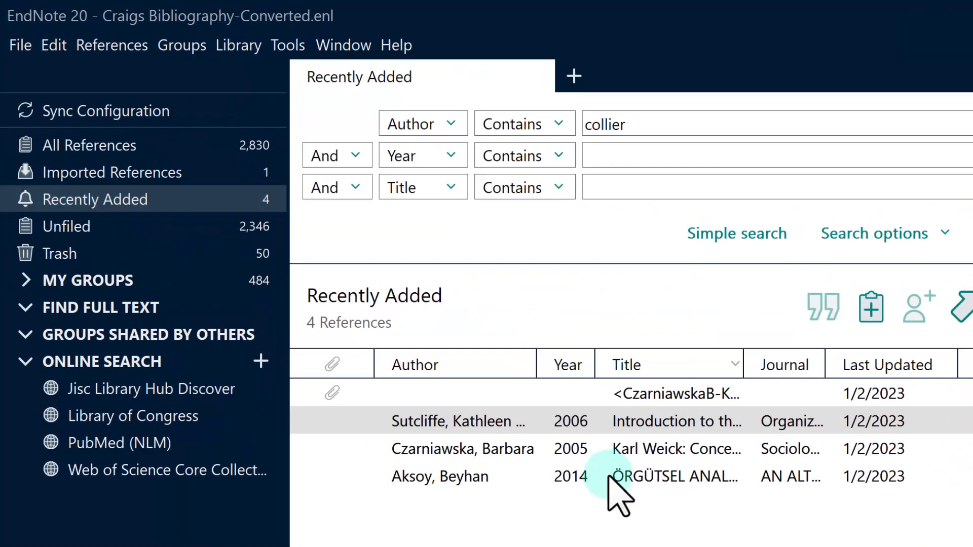
pyautogui.click(609, 477)
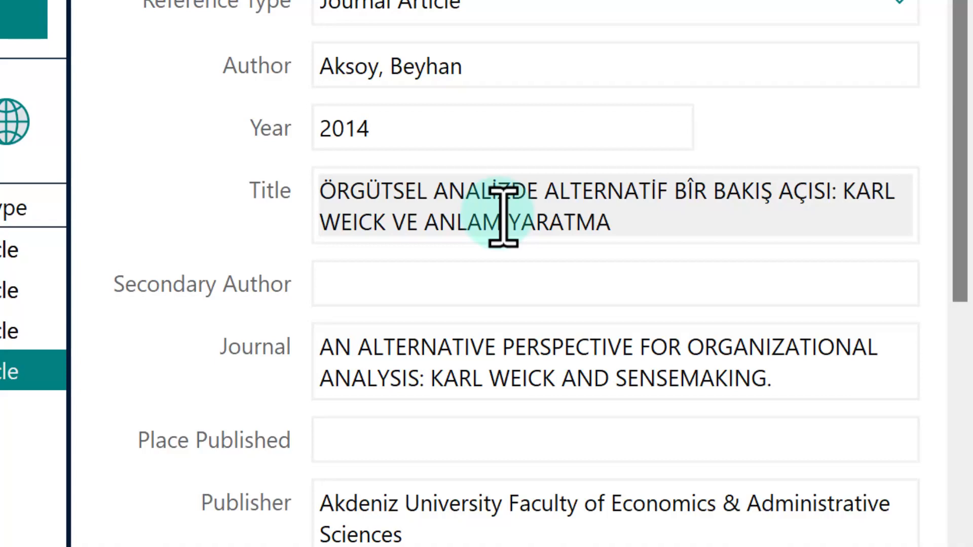
# Examine the 2014 article's Issue, Pages and DOI fields, and return to its Title and Journal fields
pyautogui.click(680, 506)
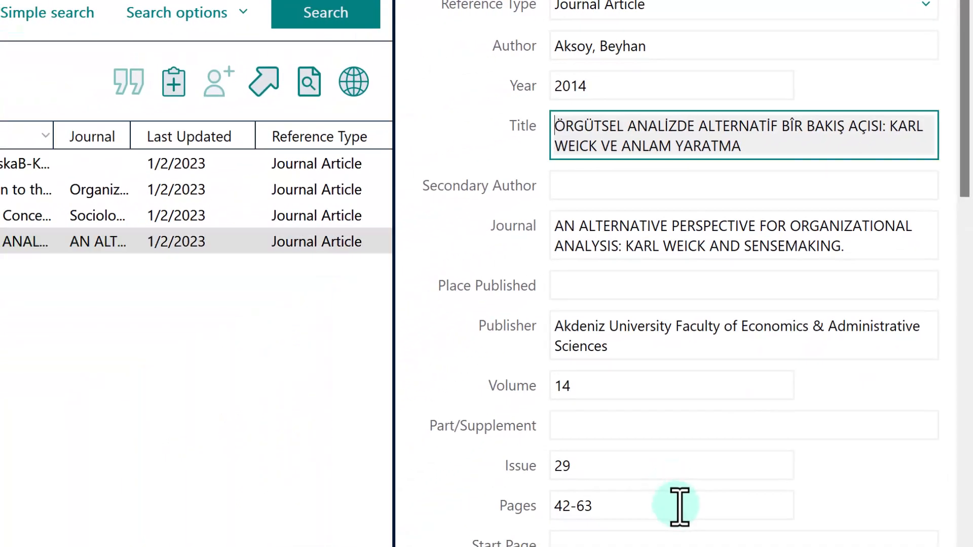
pyautogui.click(662, 463)
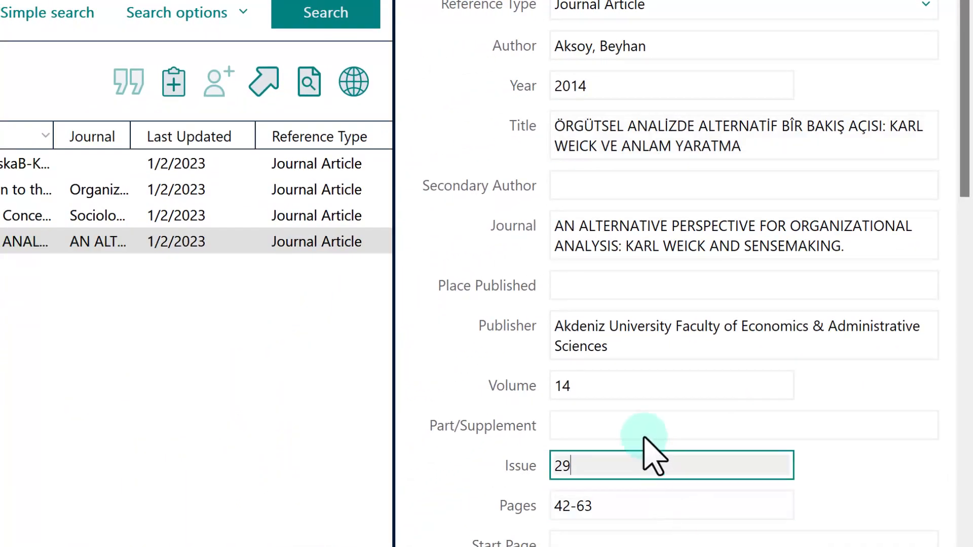
pyautogui.scroll(-5, 654, 501)
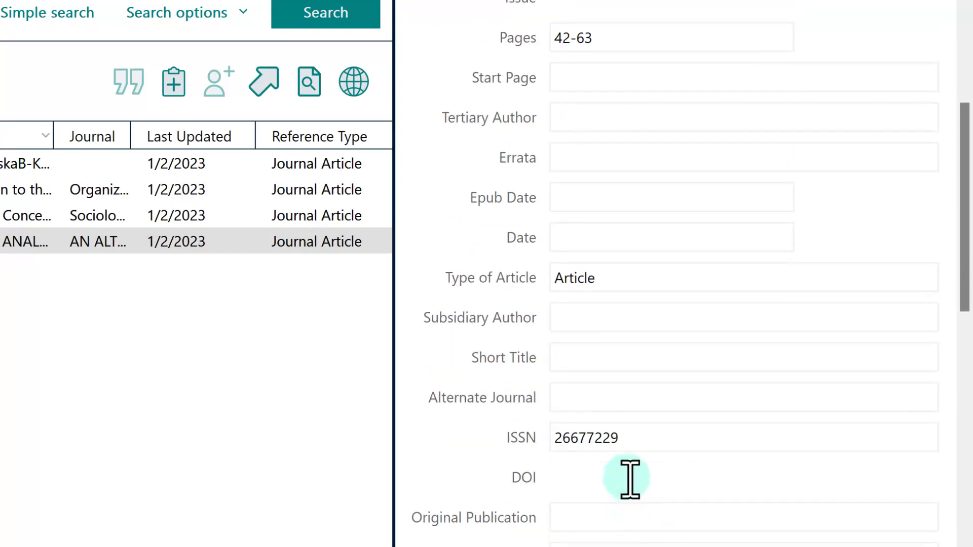
pyautogui.click(627, 479)
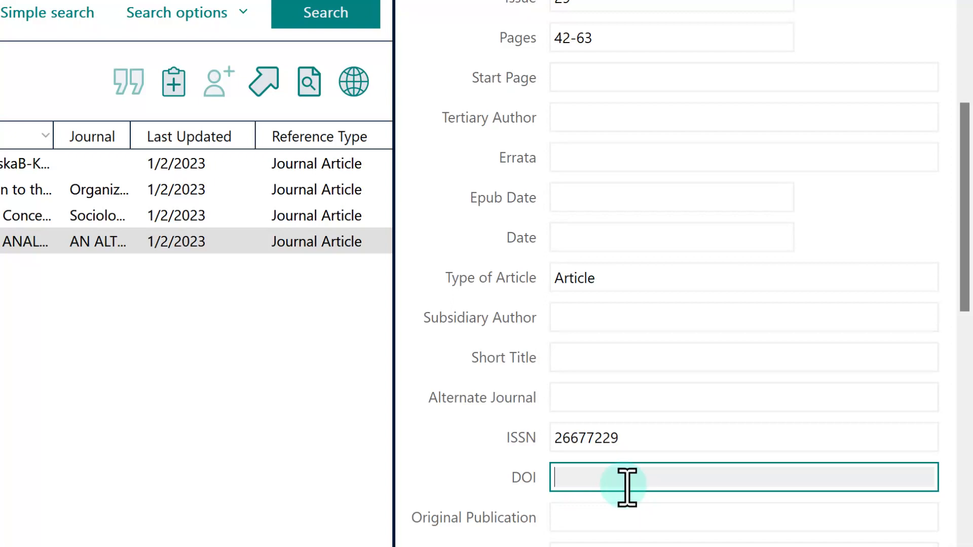
pyautogui.scroll(6, 729, 391)
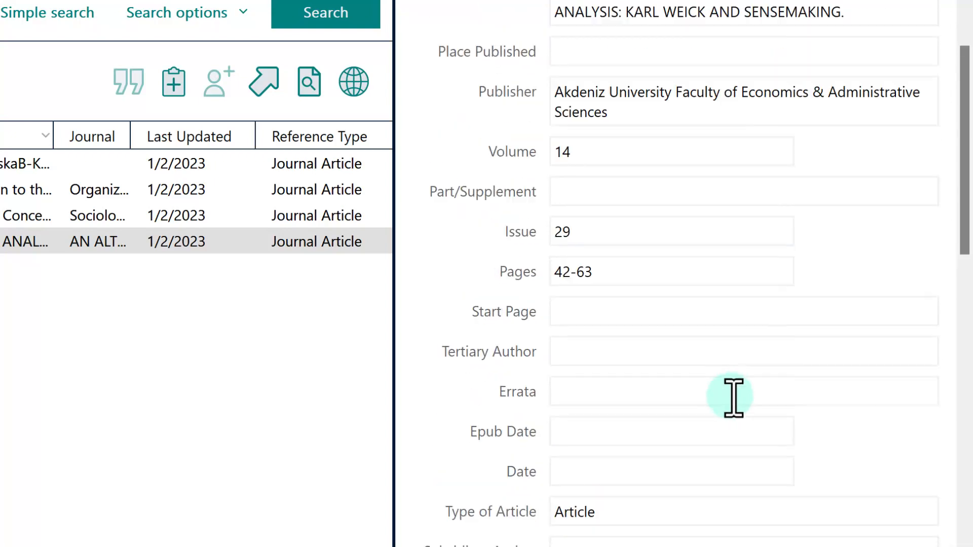
pyautogui.scroll(2, 738, 415)
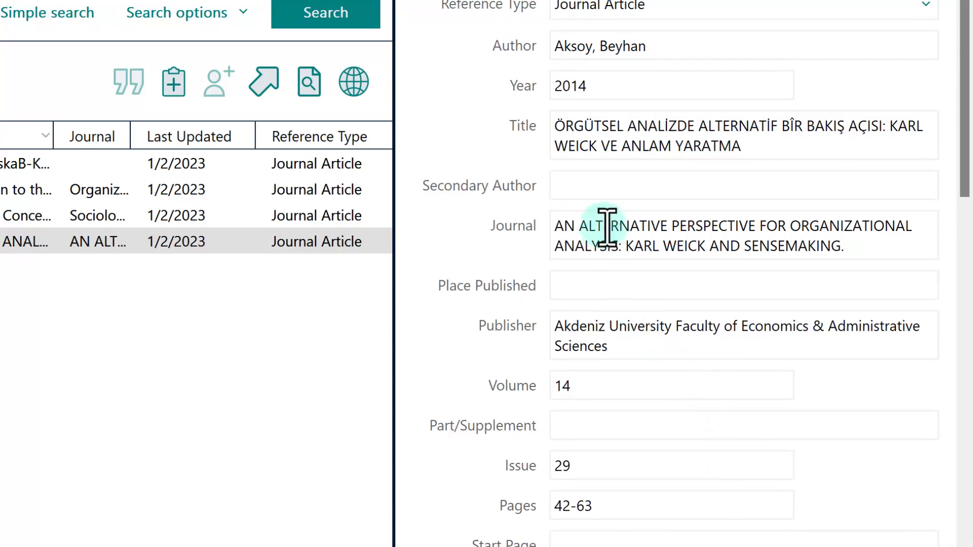
# Copy the article's full uppercase title and paste it on a new line below the citation paragraph in the Word document
pyautogui.moveTo(753, 147); pyautogui.dragTo(553, 126)
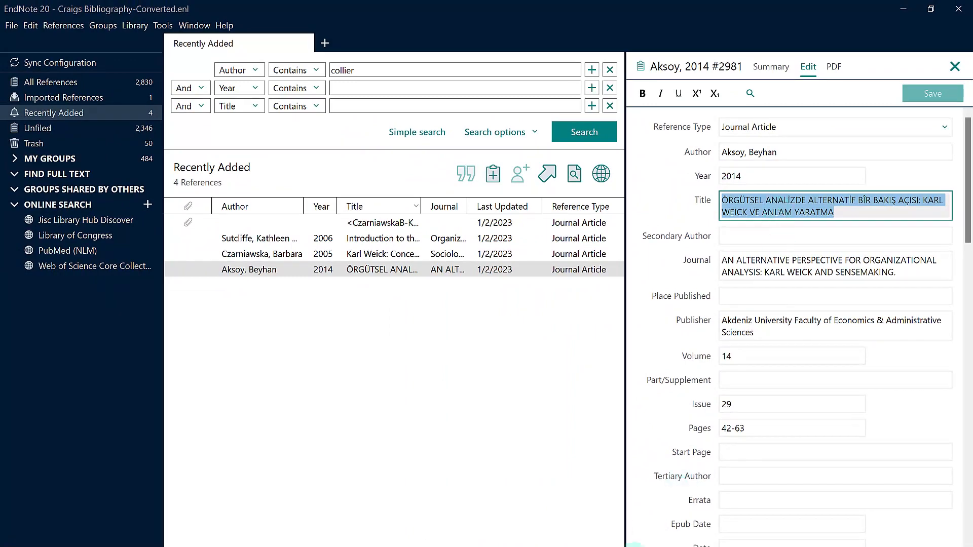
pyautogui.click(556, 522)
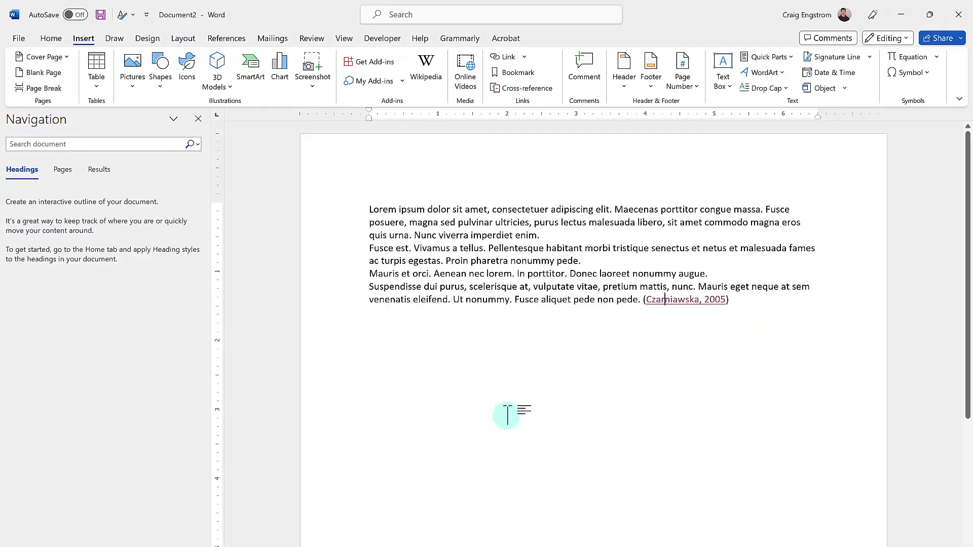
pyautogui.click(616, 350)
pyautogui.press('Return')
pyautogui.write('ÖRGÜTSEL ANALİZDE ALTERNATİF BİR BAKIS AÇISI: KARL WEICK VE ANLAM YARATMA')
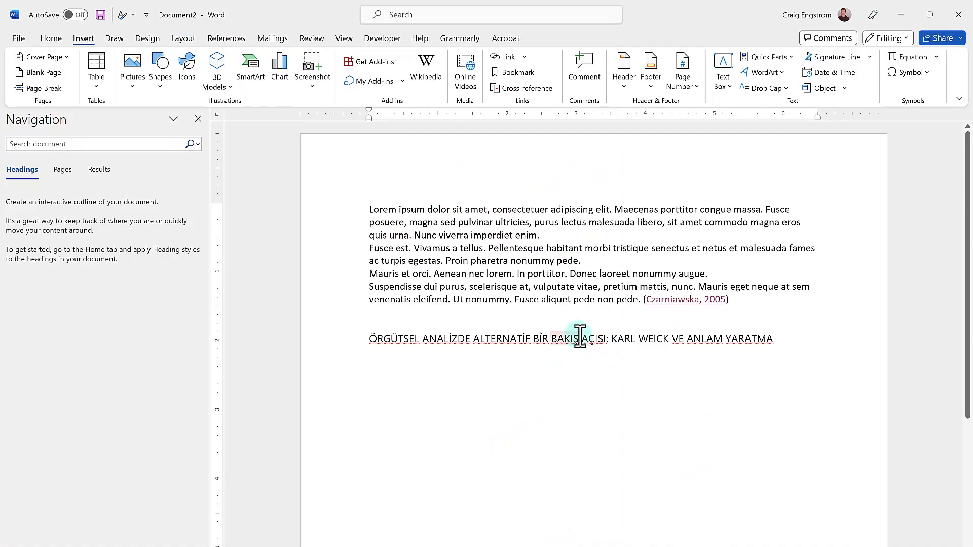
# Change the pasted Turkish title line to sentence case
pyautogui.tripleClick(572, 348)
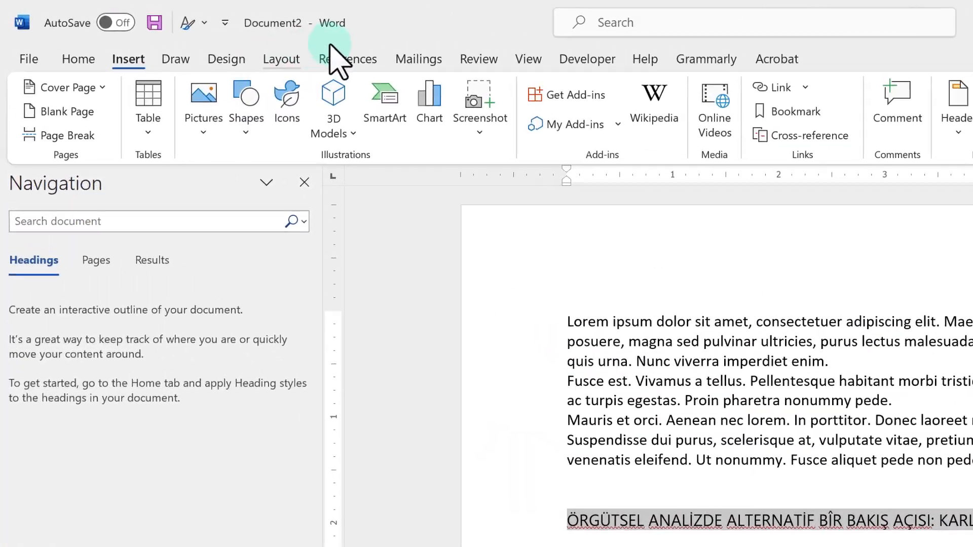
pyautogui.click(82, 61)
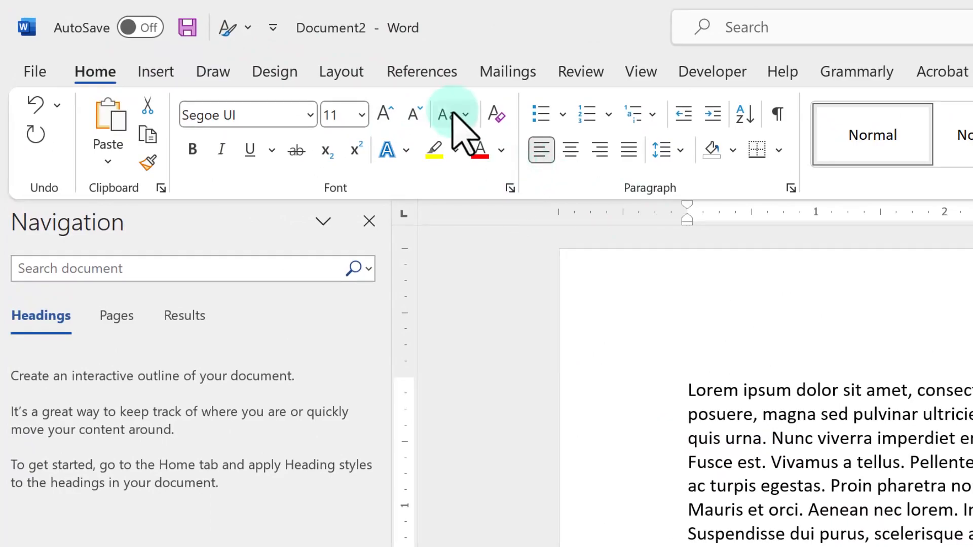
pyautogui.click(454, 114)
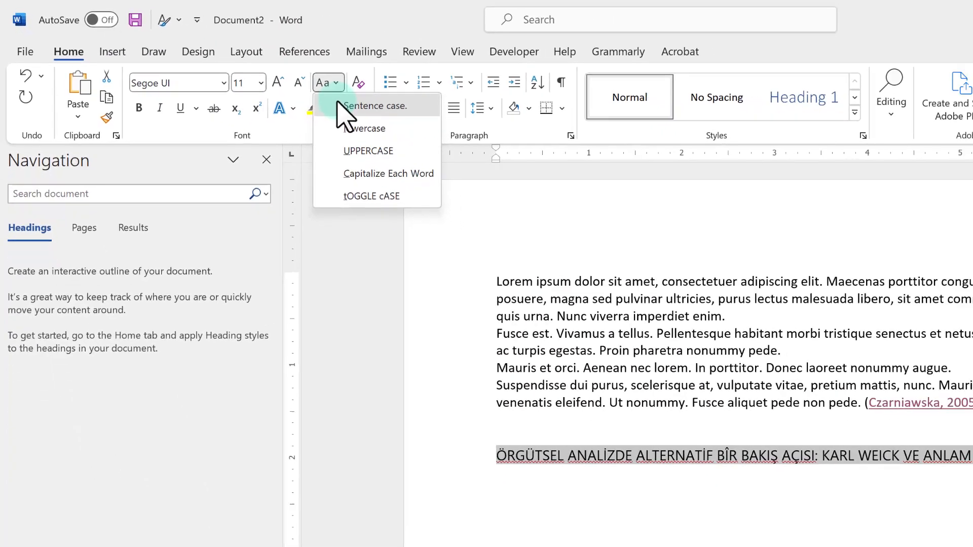
pyautogui.click(473, 147)
pyautogui.rightClick(481, 418)
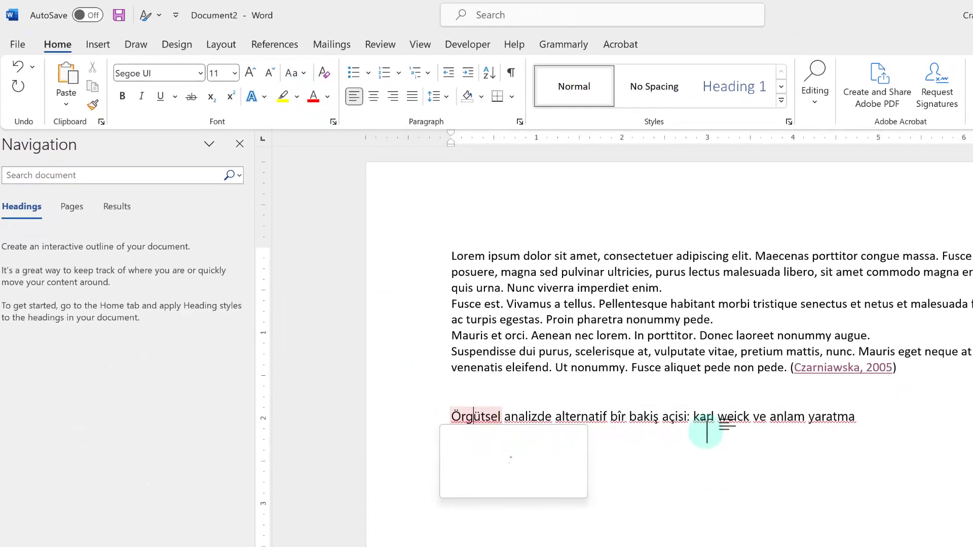
pyautogui.click(864, 390)
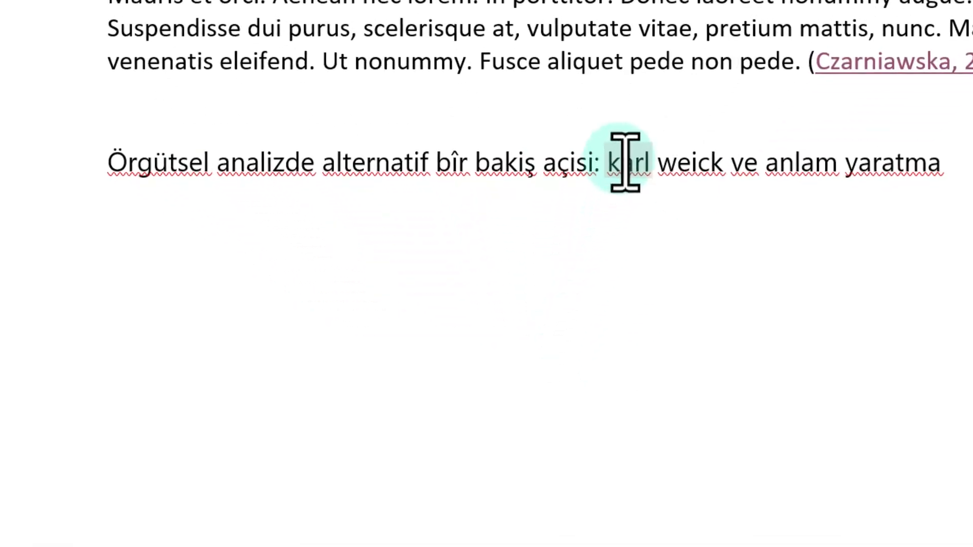
# Capitalize the proper name in the title line so that it reads "Karl Weick"
pyautogui.rightClick(571, 339)
pyautogui.click(600, 400)
pyautogui.hotkey('ctrl', 'Right')
pyautogui.press('Delete')
pyautogui.write('W')
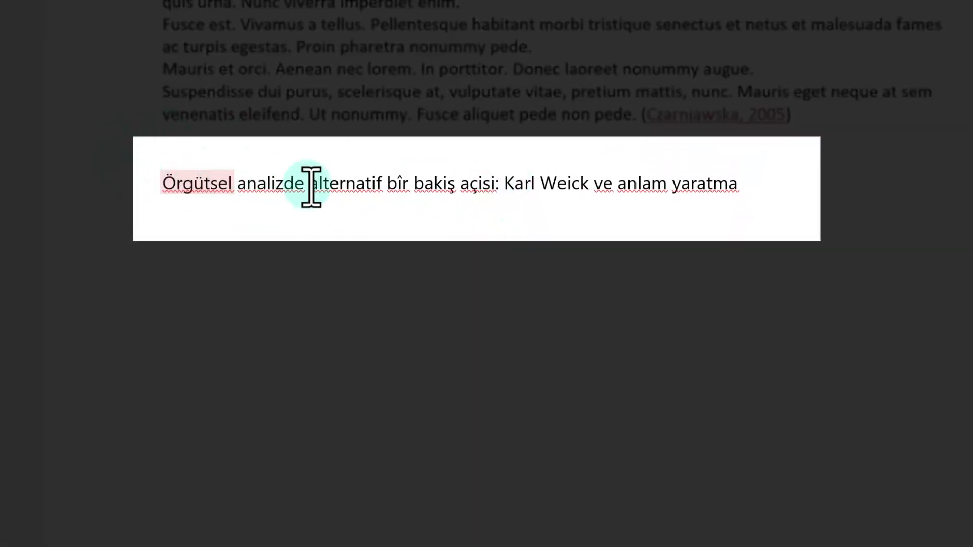
# Copy the corrected line and replace the EndNote Title with "Örgütsel analizde alternatif bîr bakiş açisi: Karl Weick ve anlam yaratma"
pyautogui.click(799, 211)
pyautogui.keyDown('shift'); pyautogui.click(153, 181); pyautogui.keyUp('shift')
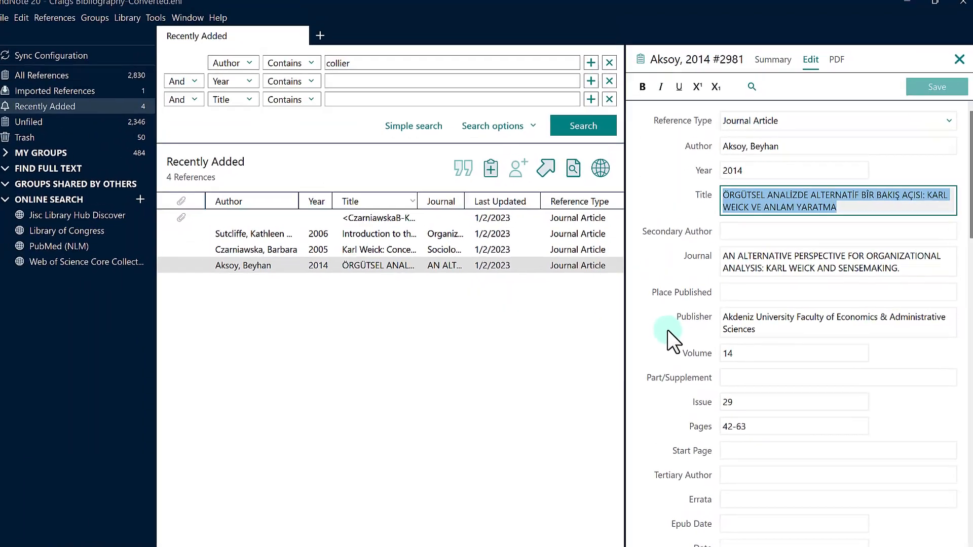
pyautogui.write('Örgütsel analizde alternatif bîr bakiş açisi: Karl Weick ve anlam yaratma')
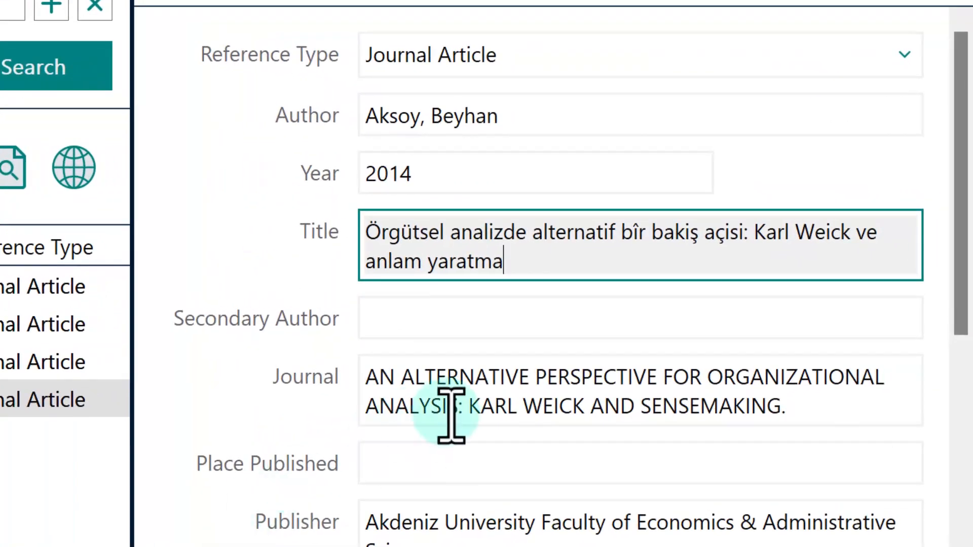
# Copy the EndNote Journal text "AN ALTERNATIVE PERSPECTIVE FOR ORGANIZATIONAL ANALYSIS…" and paste it over the Turkish title line in Word
pyautogui.click(466, 404)
pyautogui.moveTo(385, 399); pyautogui.dragTo(469, 395)
pyautogui.hotkey('ctrl', 'a')
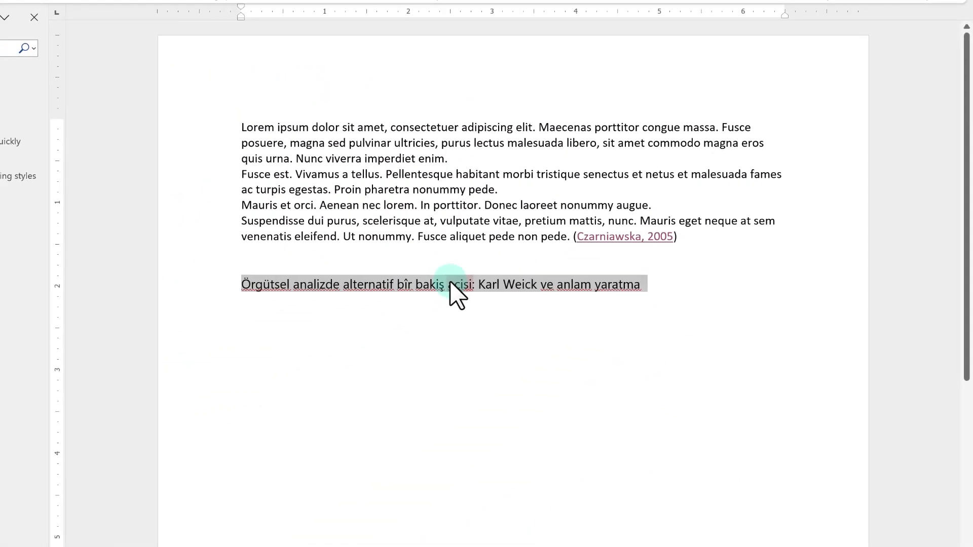
pyautogui.write('AN ALTERNATIVE PERSPECTIVE FOR ORGANIZATIONAL ANALYSIS: KARL WEICK AND SENSEMAKING.')
pyautogui.doubleClick(209, 285)
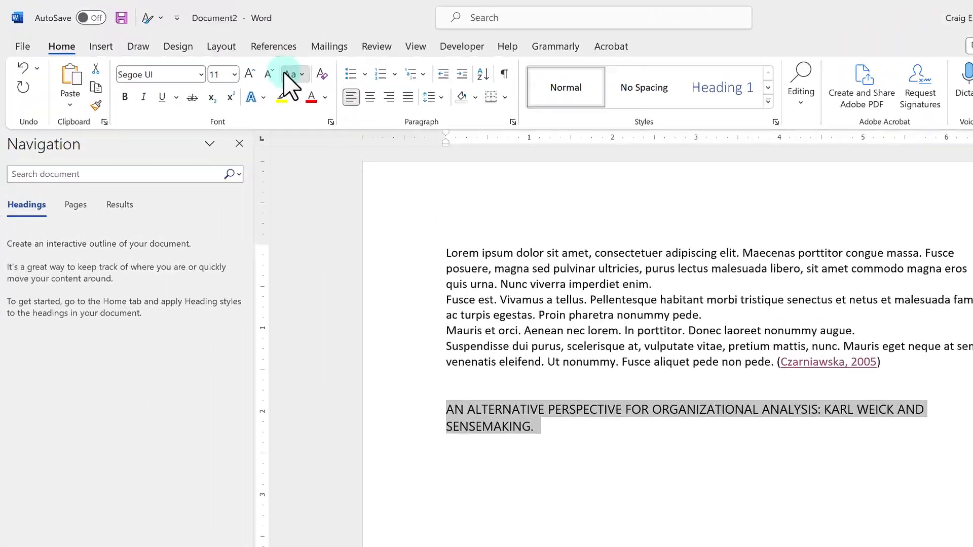
# Change the English line to sentence case, capitalize "Karl" and replace the first letter of "weick" with A
pyautogui.click(242, 61)
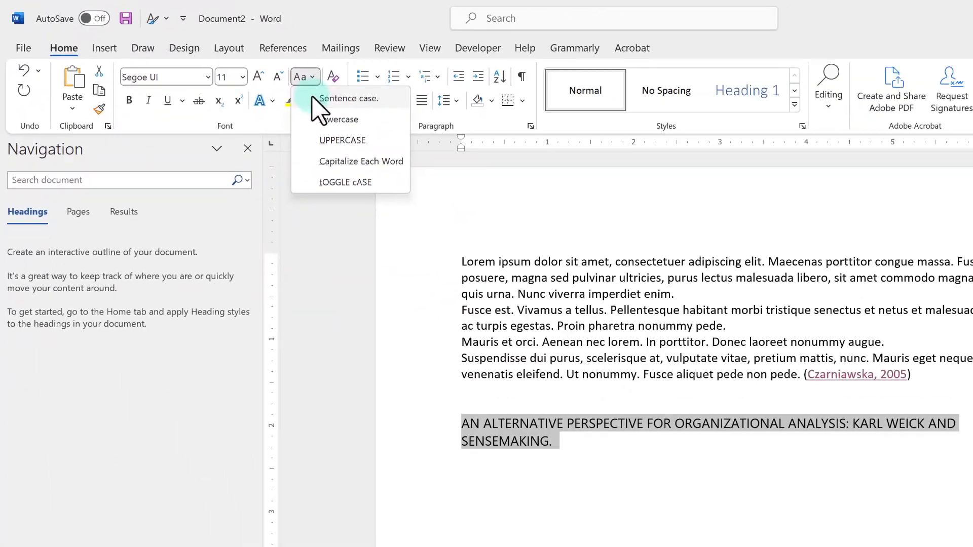
pyautogui.click(312, 99)
pyautogui.click(792, 445)
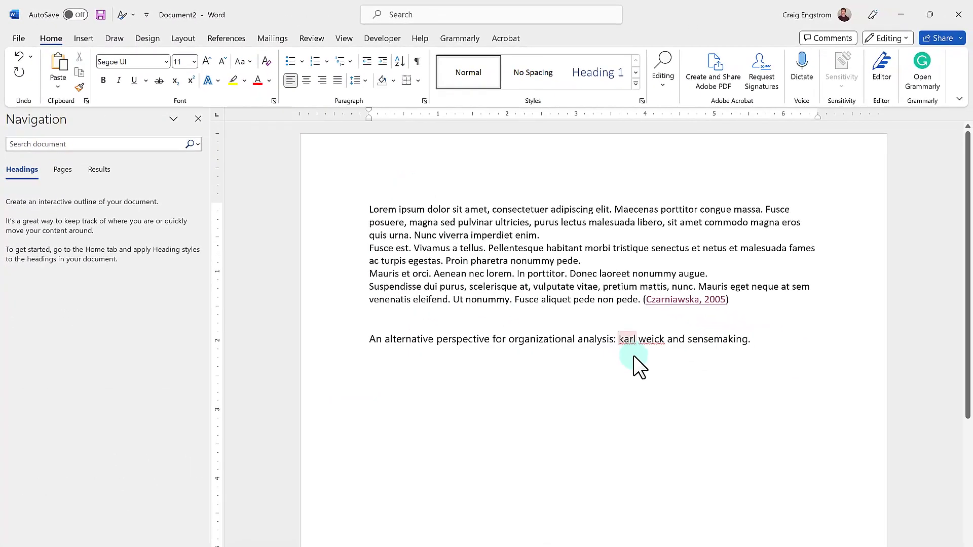
pyautogui.rightClick(633, 355)
pyautogui.click(633, 355)
pyautogui.press('Delete')
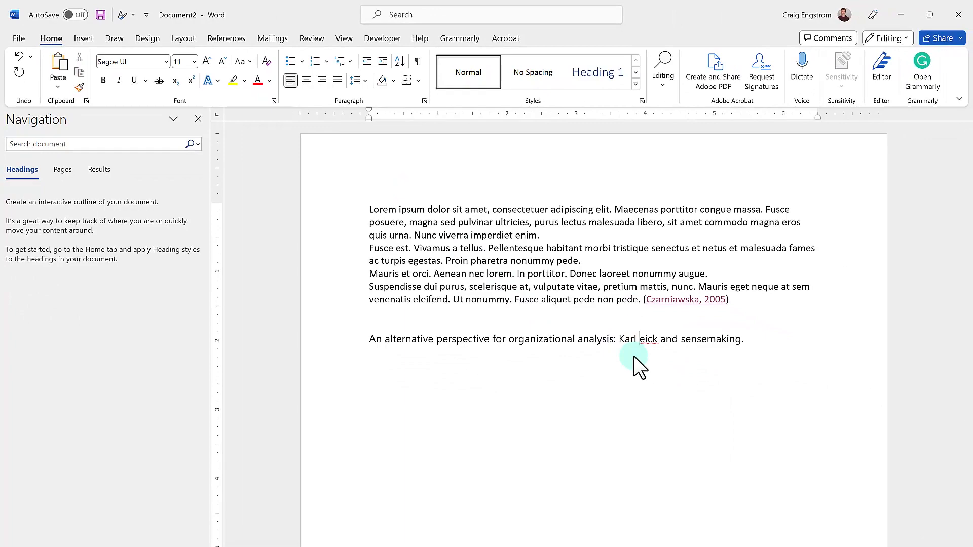
pyautogui.write('A')
# Replace the EndNote Journal text with the sentence-case line from Word and correct "Aeick" to "Weick"
pyautogui.doubleClick(651, 339)
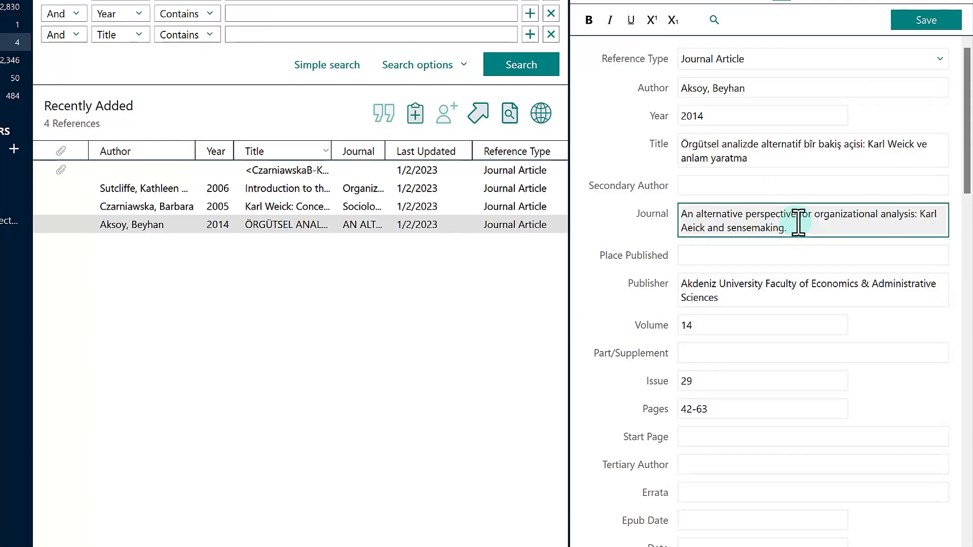
pyautogui.moveTo(797, 232); pyautogui.dragTo(645, 200)
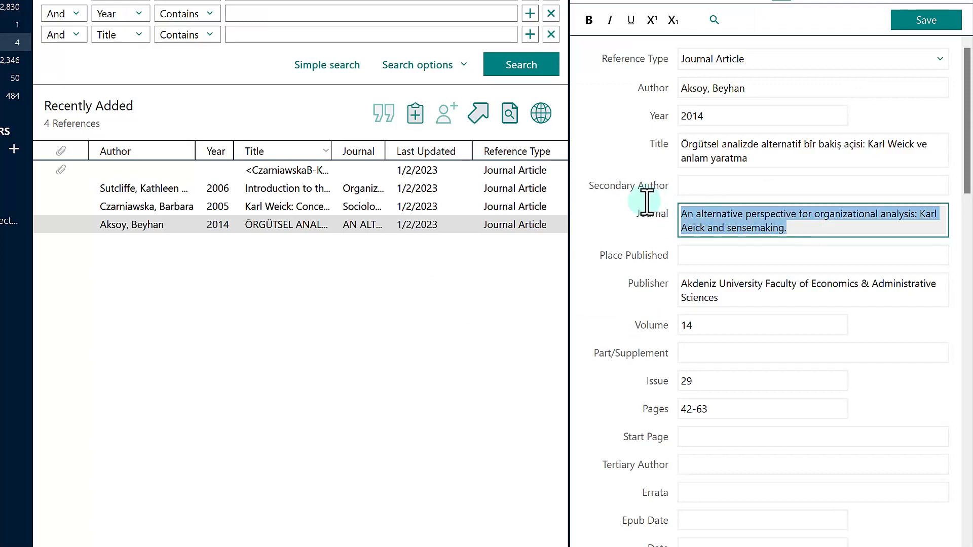
pyautogui.click(688, 227)
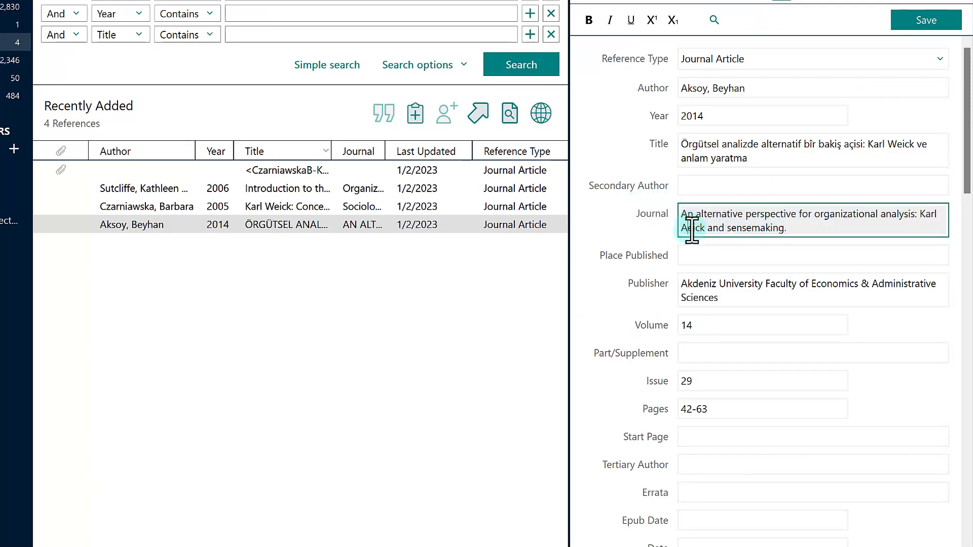
pyautogui.press('BackSpace')
pyautogui.write('W')
# Remove the final period from the Journal text and move the text into the Title field, replacing the Turkish title
pyautogui.click(821, 226)
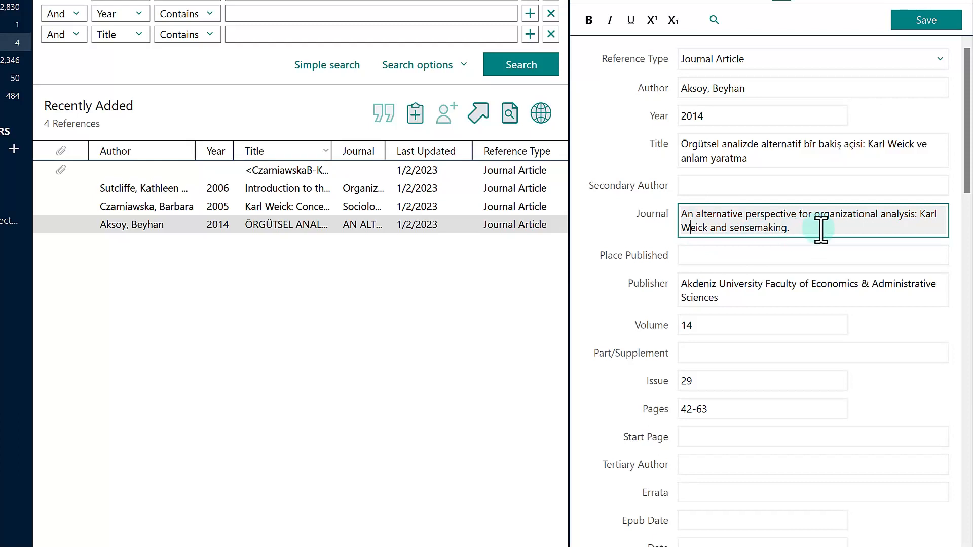
pyautogui.press('BackSpace')
pyautogui.moveTo(827, 228); pyautogui.dragTo(658, 203)
pyautogui.hotkey('ctrl', 'x')
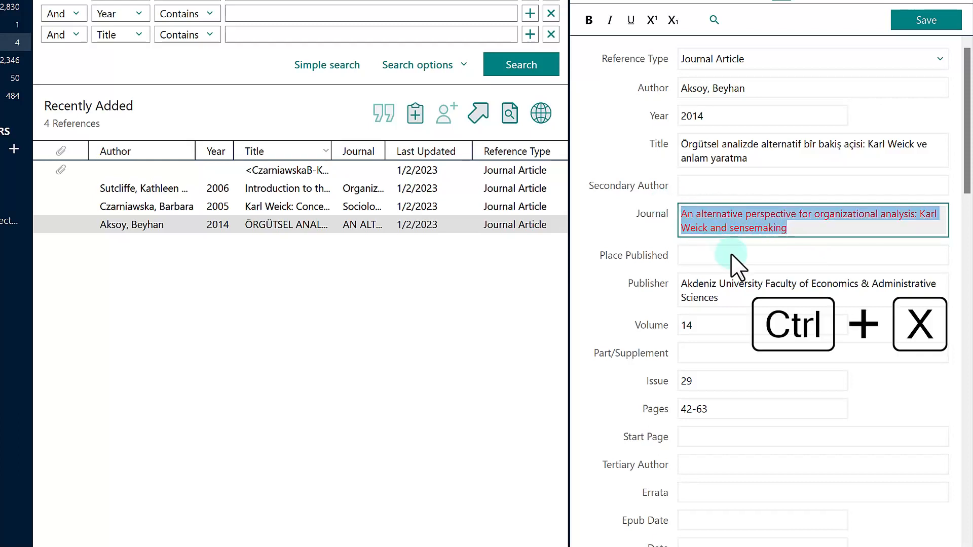
pyautogui.scroll(-6, 738, 258)
pyautogui.scroll(5, 750, 281)
pyautogui.hotkey('ctrl', 'v')
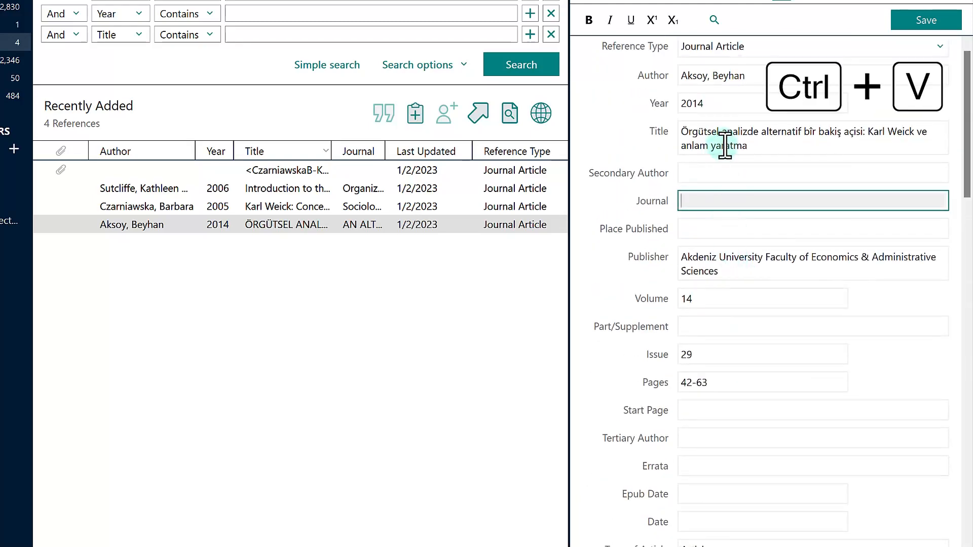
pyautogui.tripleClick(726, 148)
pyautogui.hotkey('ctrl', 'v')
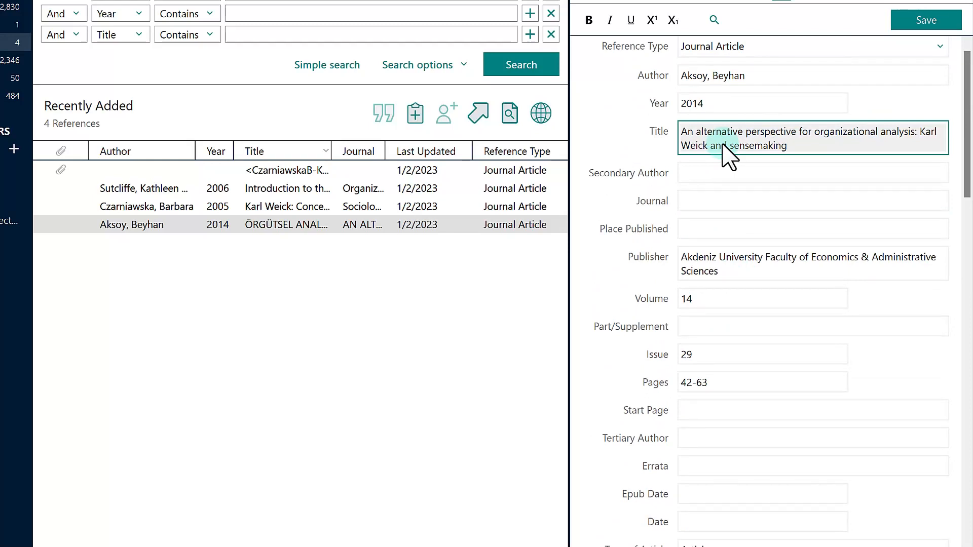
# Select the empty Journal field, switch to Outlook and open the 10:58 AM EBSCOhost e-mail containing the article's record
pyautogui.click(709, 201)
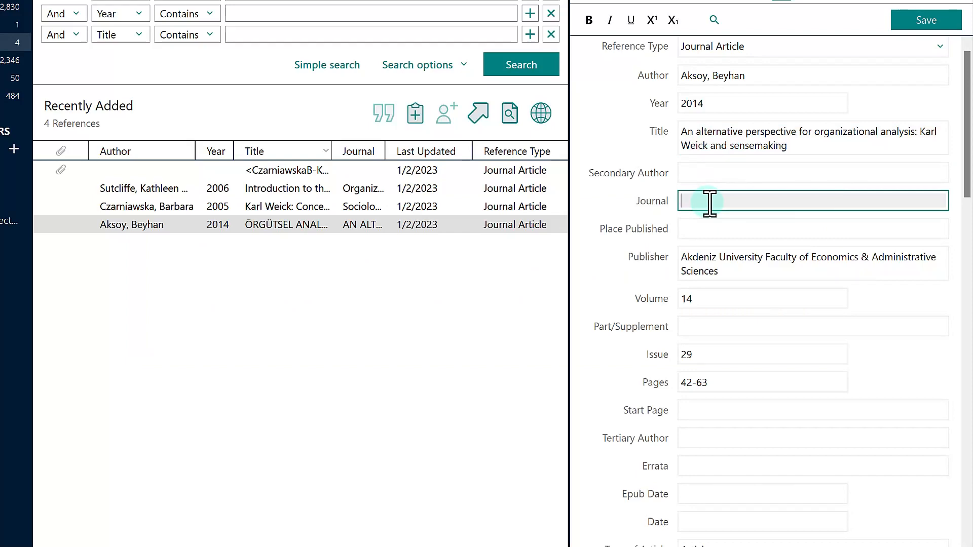
pyautogui.hotkey('alt', 'Tab')
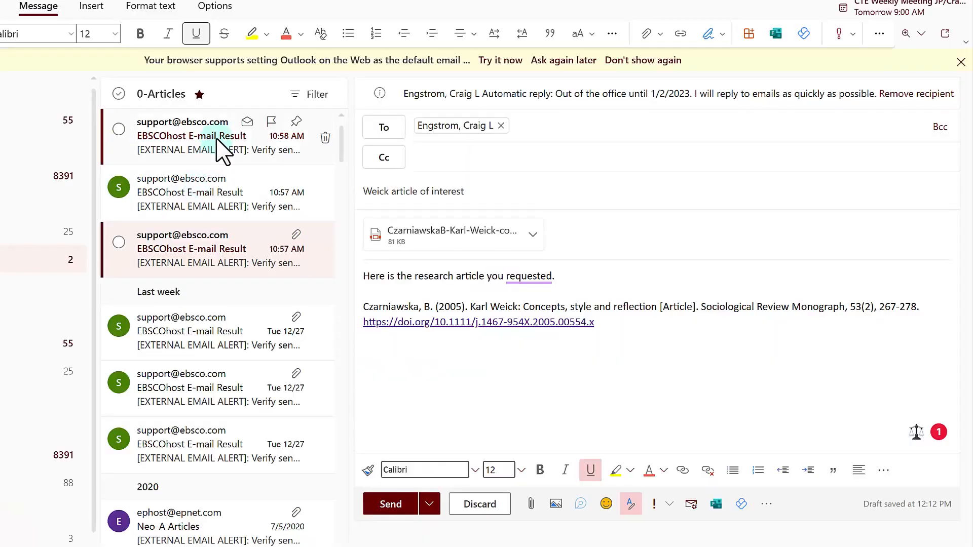
pyautogui.click(222, 148)
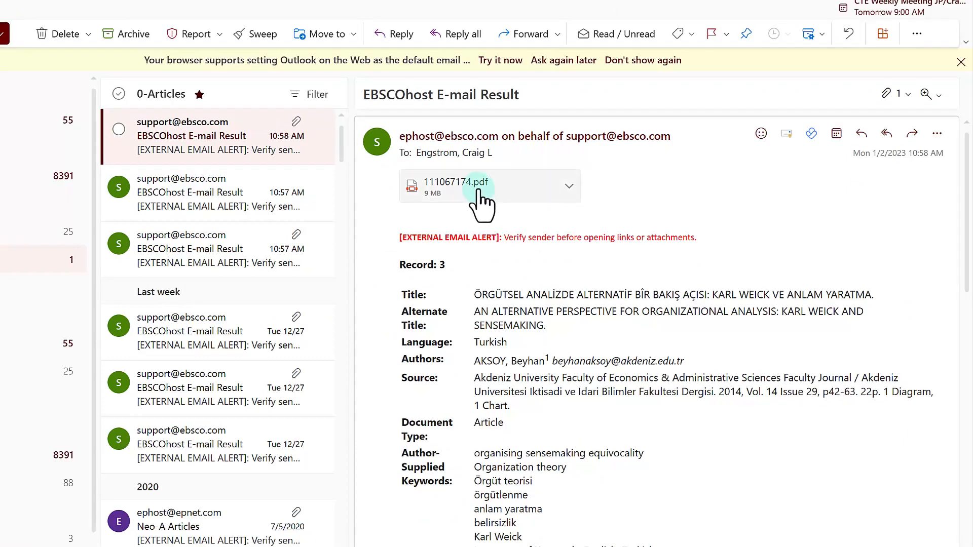
# Open the e-mail's PDF attachment 111067174.pdf and examine the article's pages and the accompanying EBSCOhost record for its publication details
pyautogui.click(478, 192)
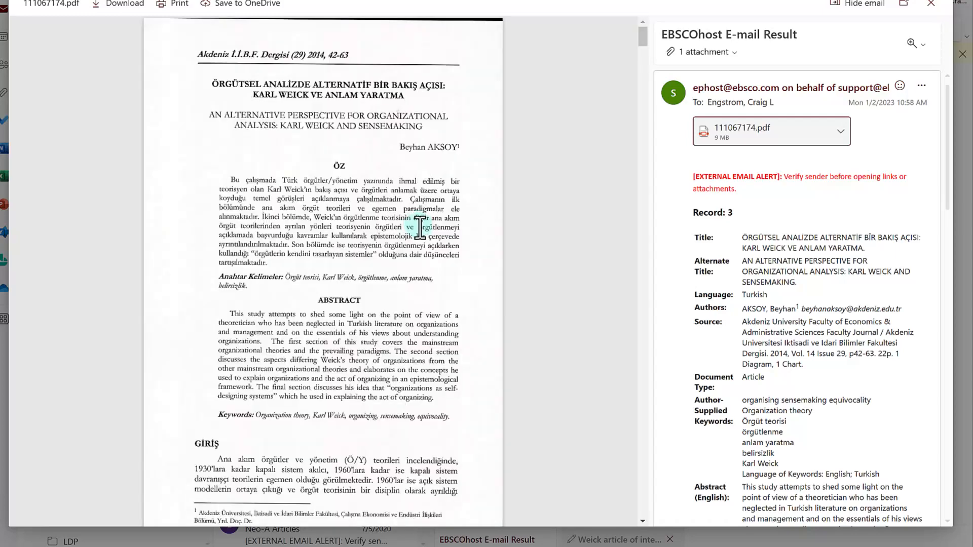
pyautogui.scroll(-4, 420, 228)
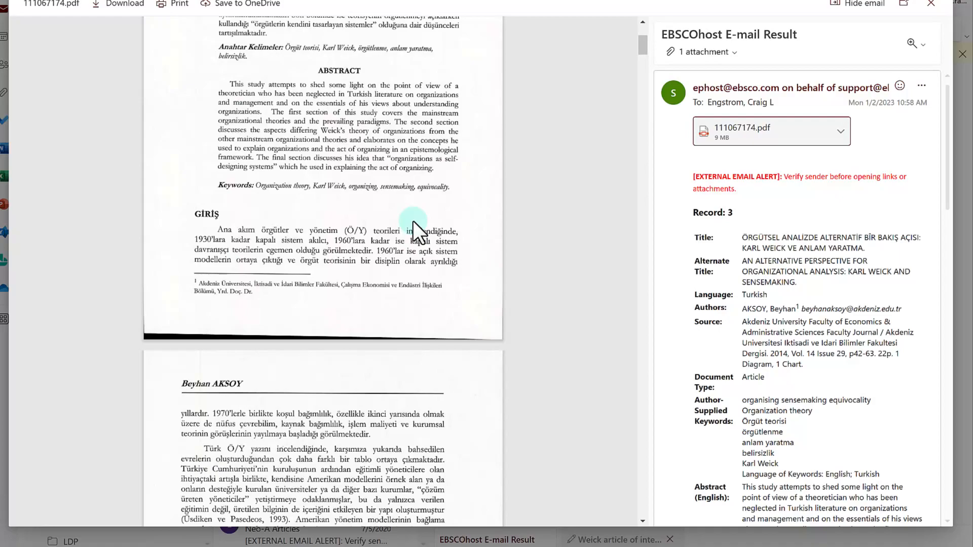
pyautogui.scroll(-10, 412, 221)
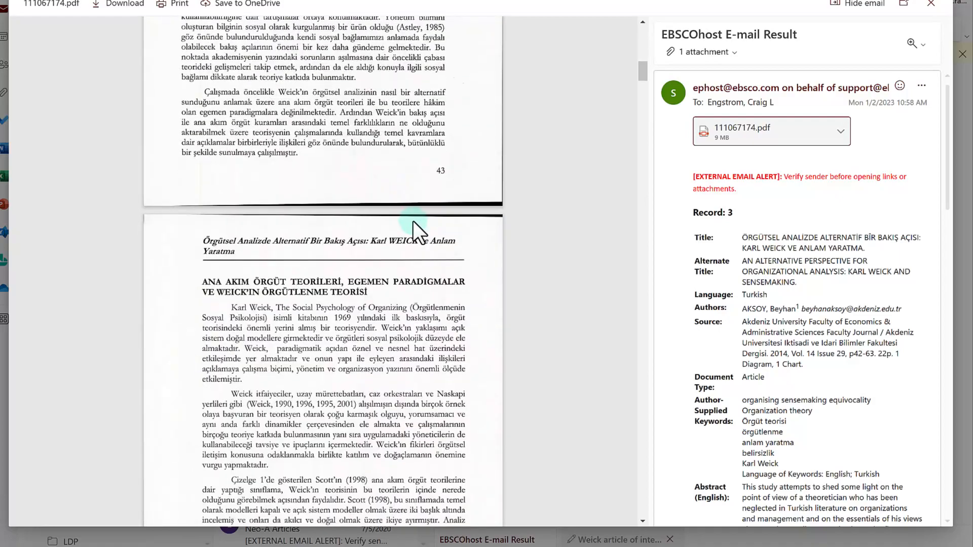
pyautogui.scroll(-4, 412, 221)
pyautogui.scroll(-2, 760, 284)
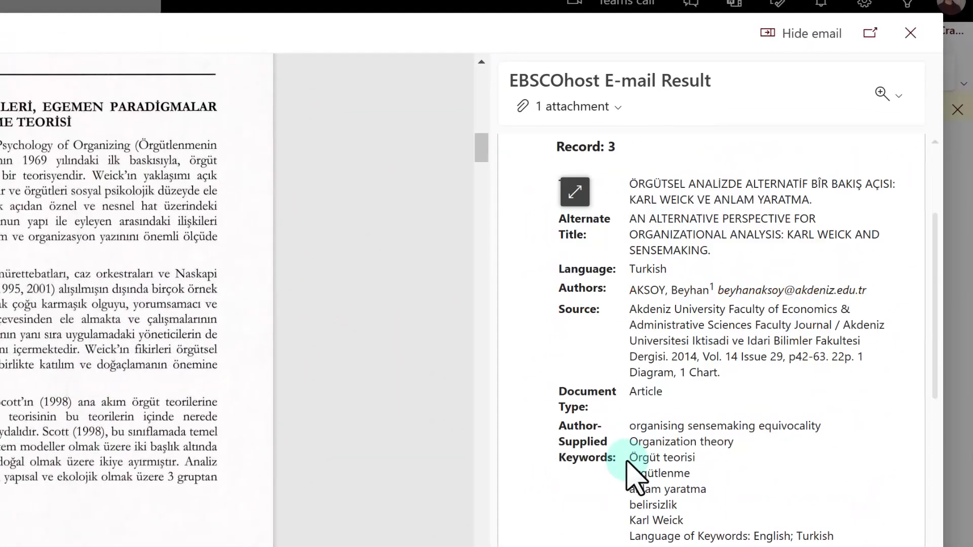
pyautogui.scroll(-12, 633, 477)
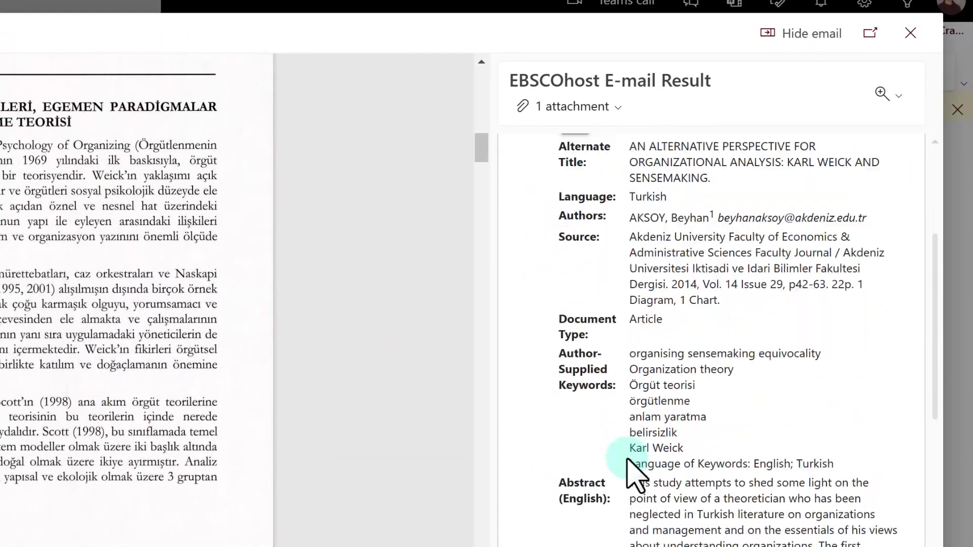
pyautogui.scroll(-10, 628, 458)
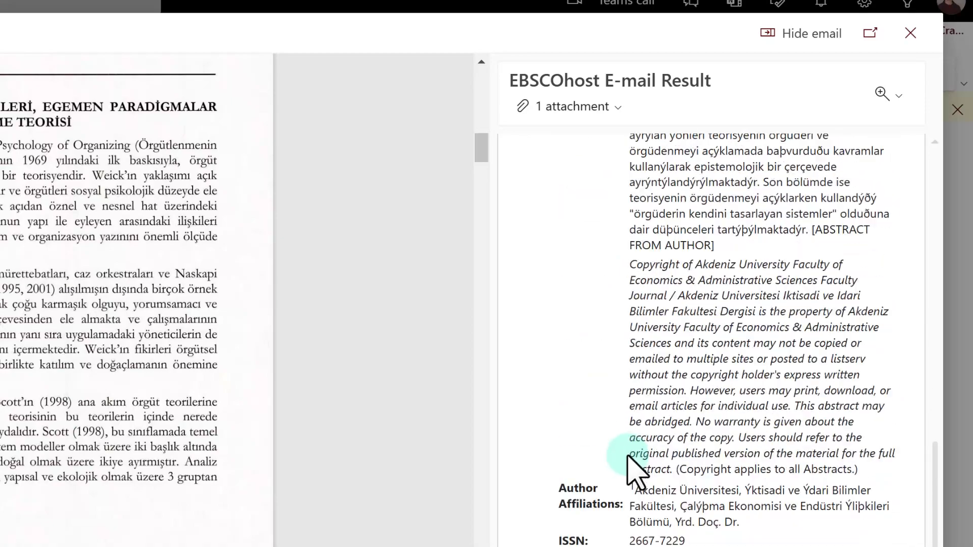
pyautogui.scroll(-10, 631, 468)
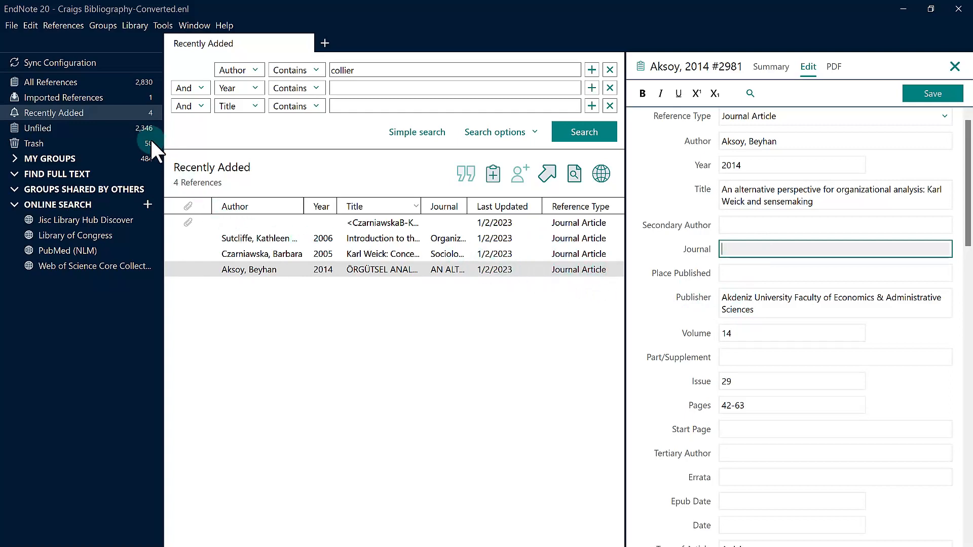
# Back in EndNote, search all references for the author name already entered and save the changes to the edited 2014 article
pyautogui.click(53, 83)
pyautogui.click(337, 74)
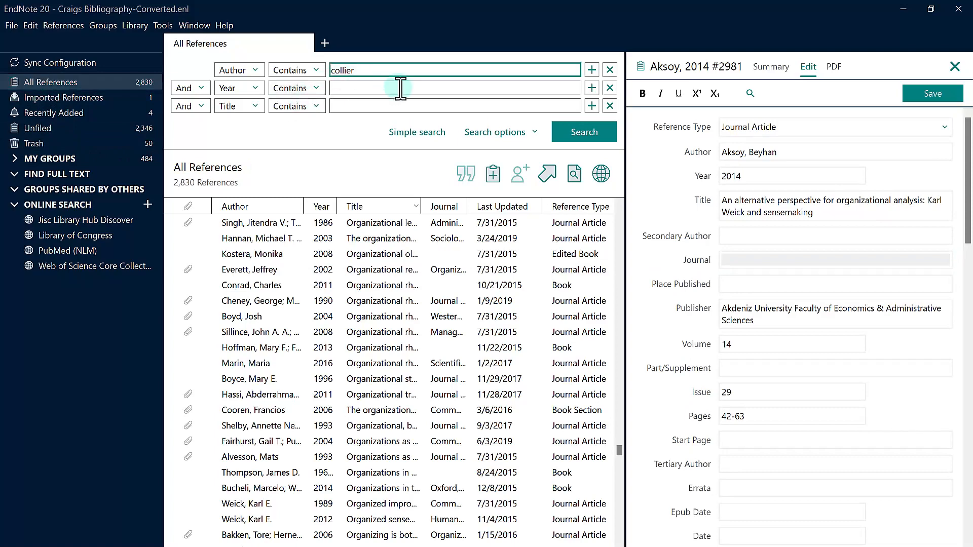
pyautogui.press('Return')
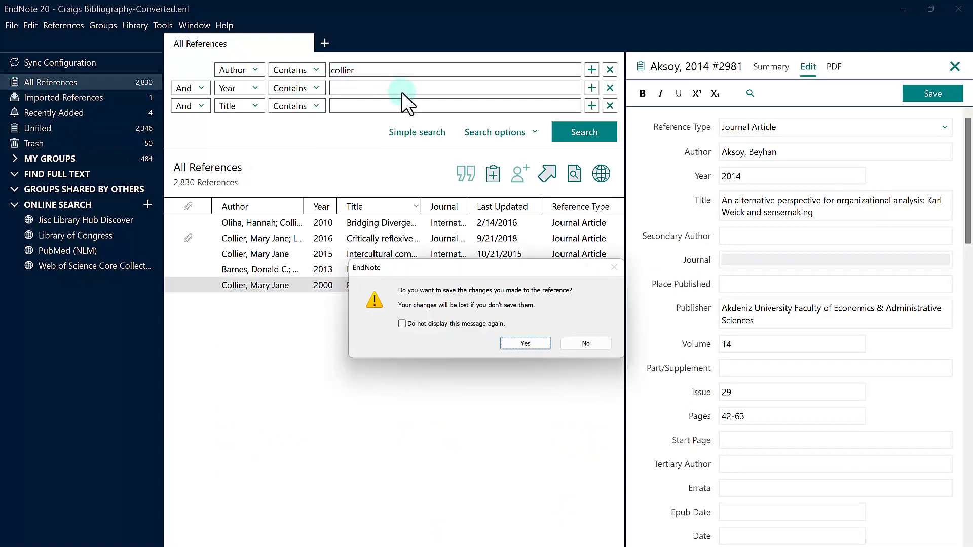
pyautogui.click(525, 343)
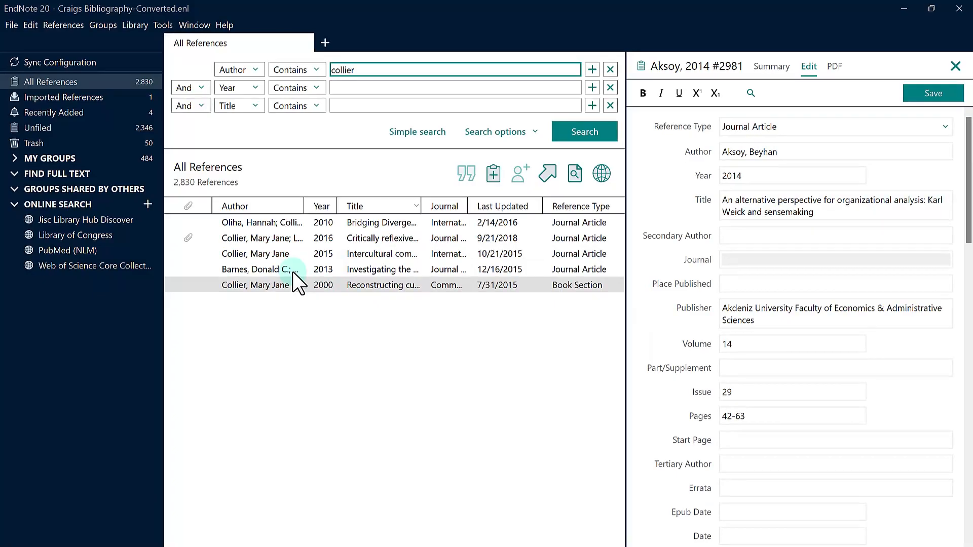
# Check the 2000 book section from the search results, and open the 2016 journal article's record at its Title field
pyautogui.click(324, 284)
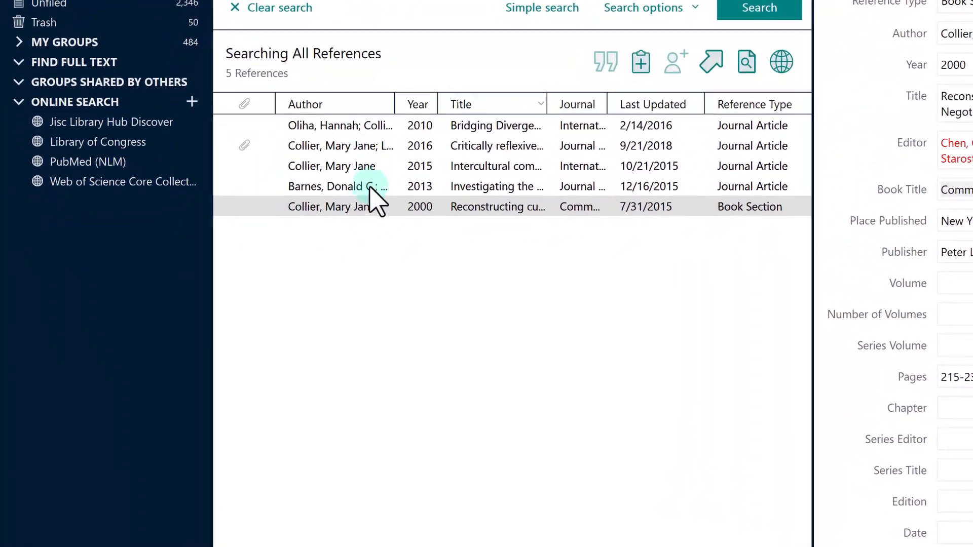
pyautogui.click(348, 150)
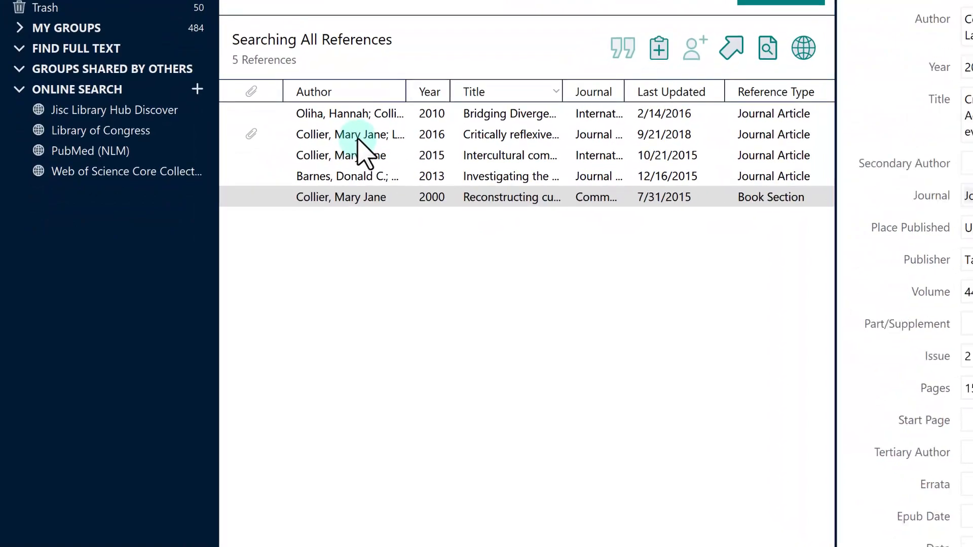
pyautogui.click(965, 99)
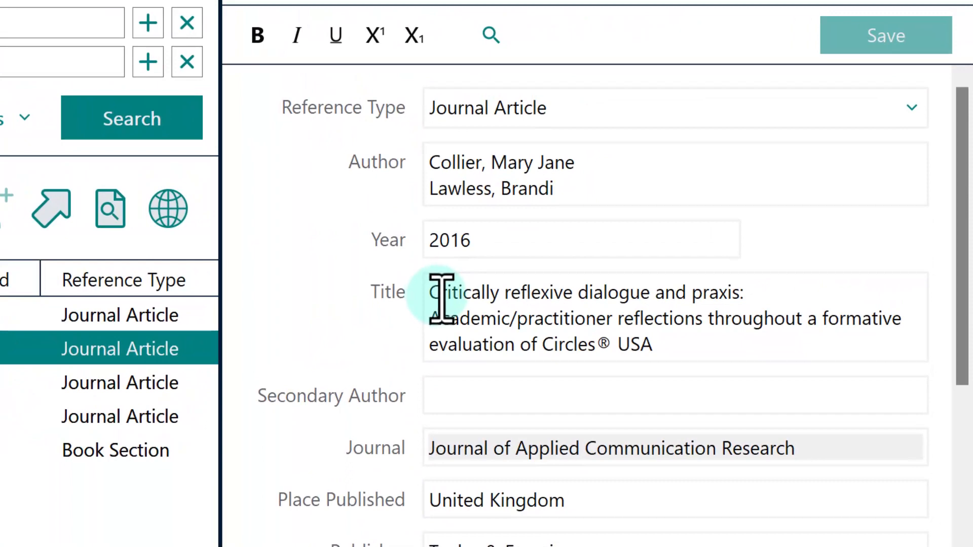
pyautogui.click(770, 300)
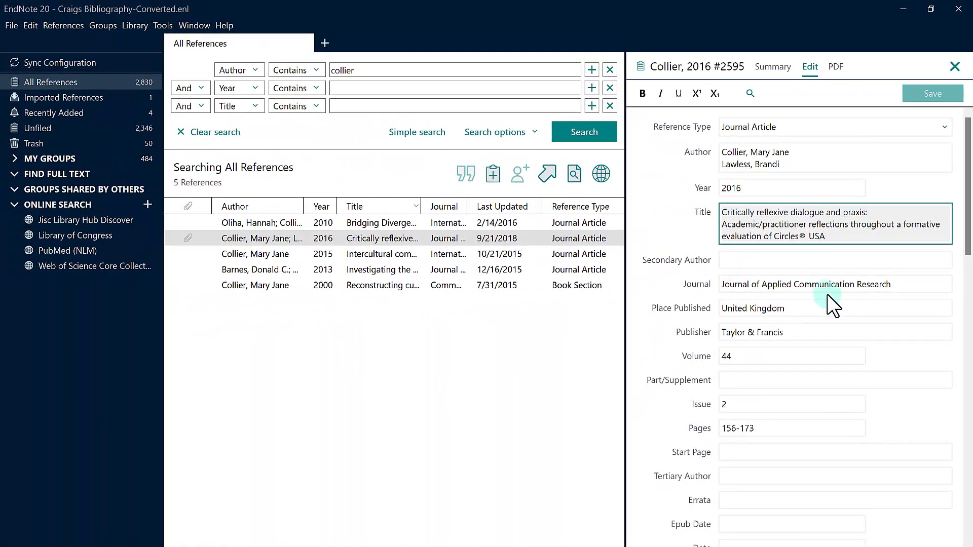
# Examine the 2016 article's remaining fields, including DOI, keywords, abstract, notes, URL and file attachments
pyautogui.scroll(-3, 827, 296)
pyautogui.scroll(-9, 830, 303)
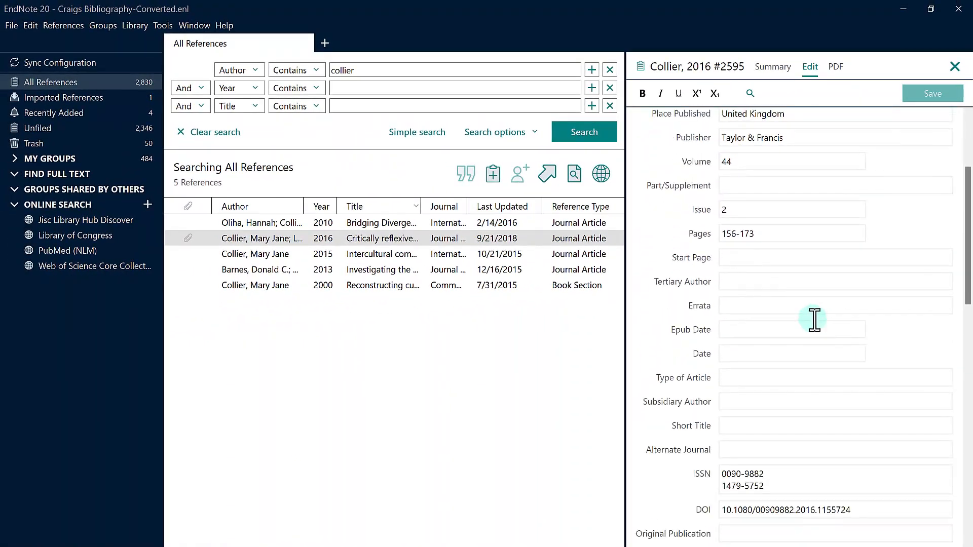
pyautogui.scroll(-9, 810, 345)
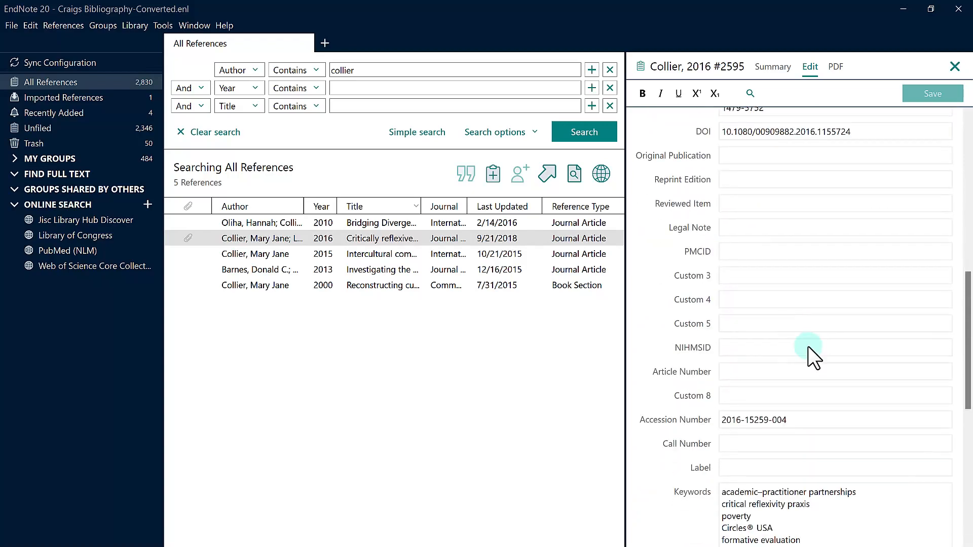
pyautogui.scroll(-3, 811, 357)
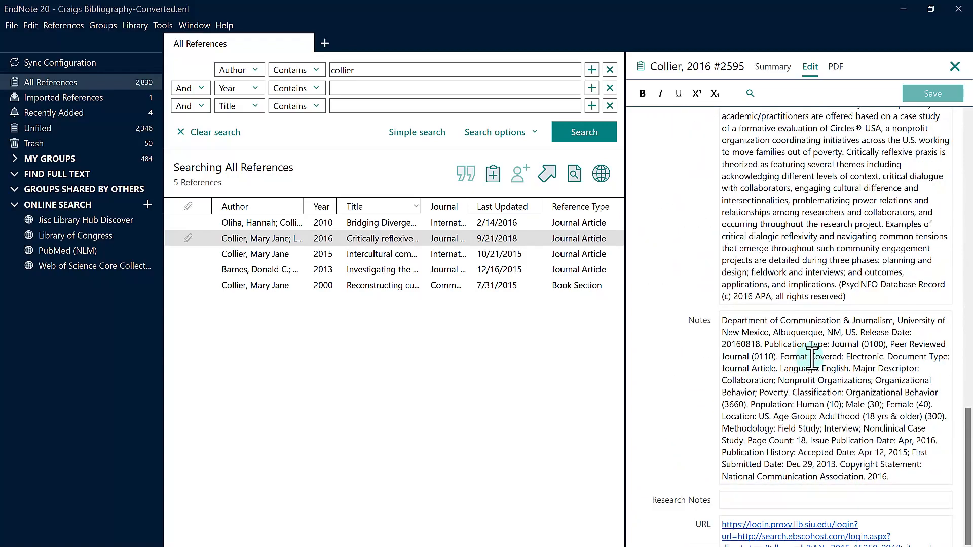
pyautogui.click(895, 476)
pyautogui.scroll(-3, 899, 458)
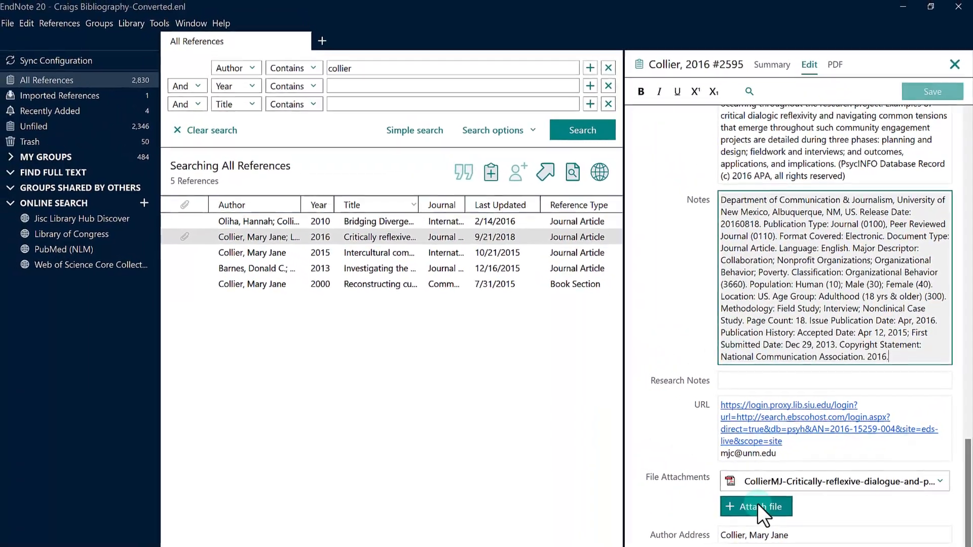
pyautogui.scroll(-3, 758, 503)
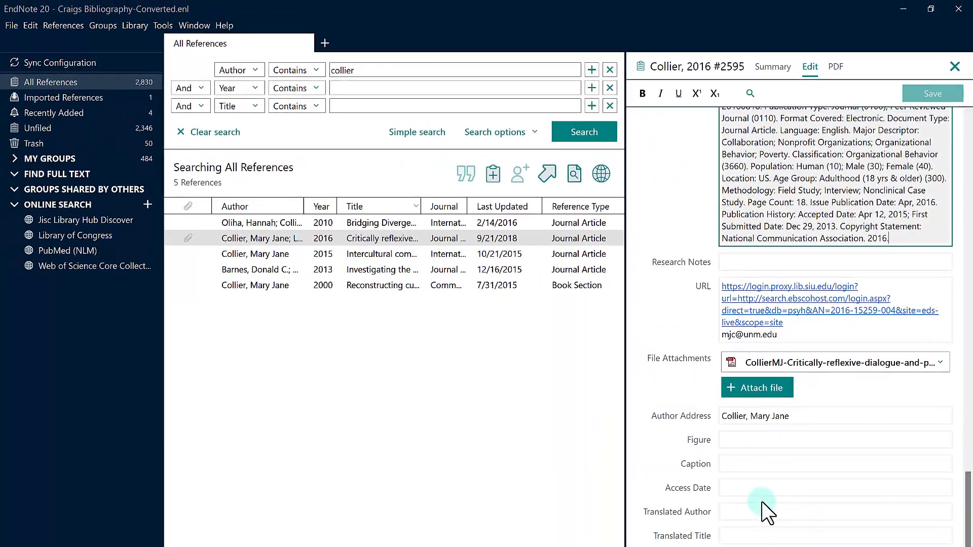
pyautogui.scroll(9, 757, 487)
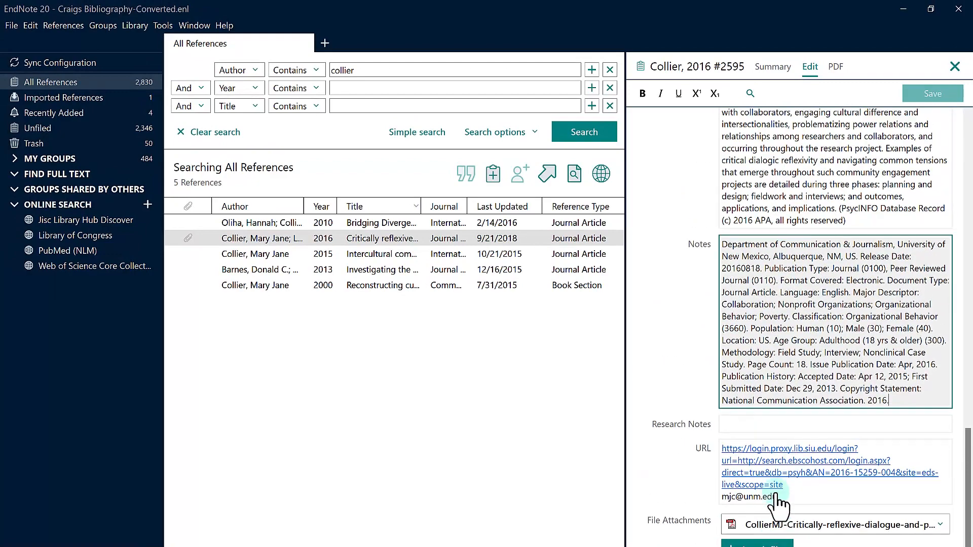
pyautogui.moveTo(968, 446); pyautogui.dragTo(968, 178)
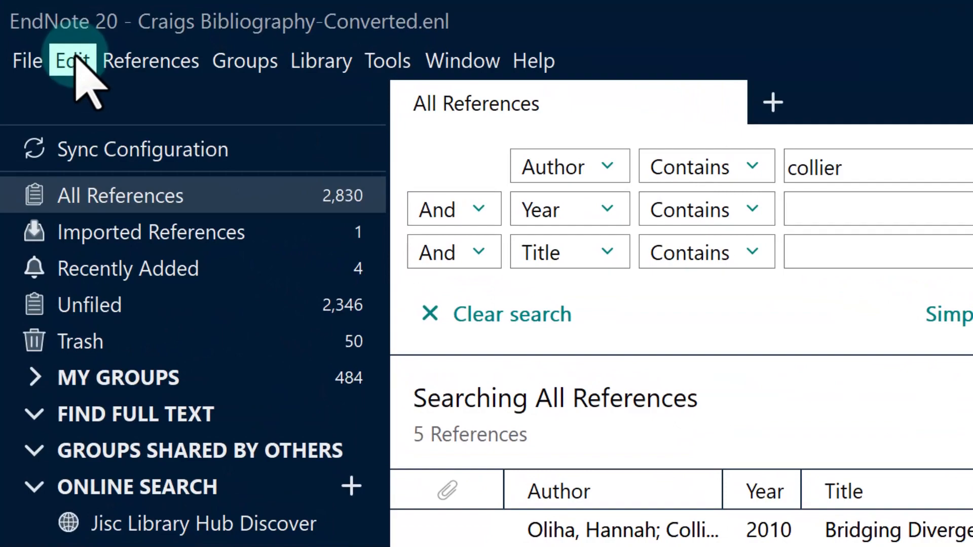
pyautogui.click(76, 60)
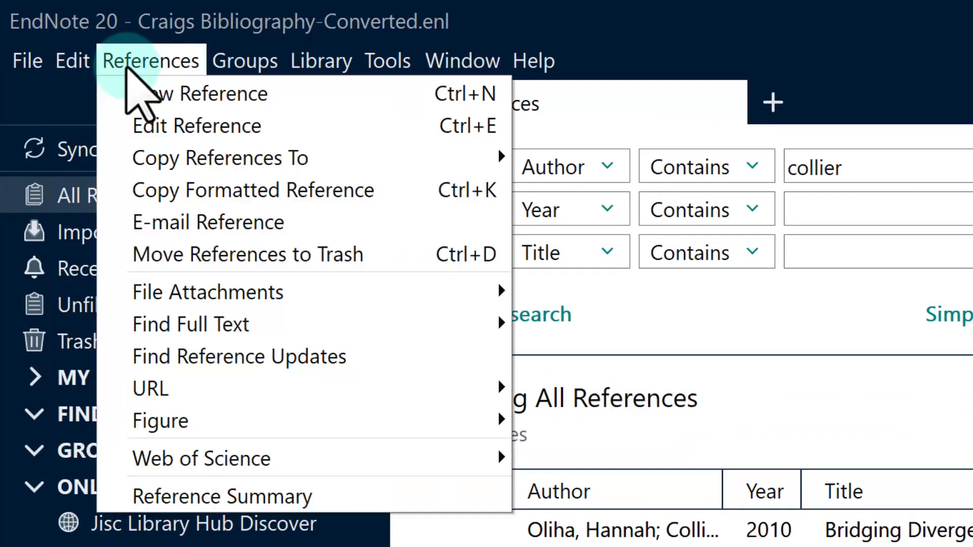
pyautogui.click(178, 71)
pyautogui.click(180, 71)
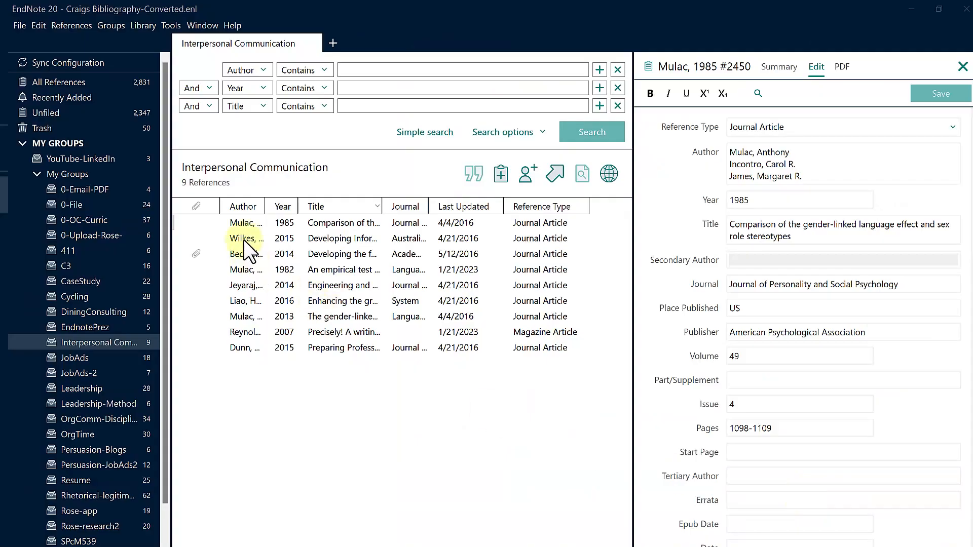
# Copy all references in the Interpersonal Communication group as formatted references and paste them under the References heading in Word
pyautogui.click(242, 223)
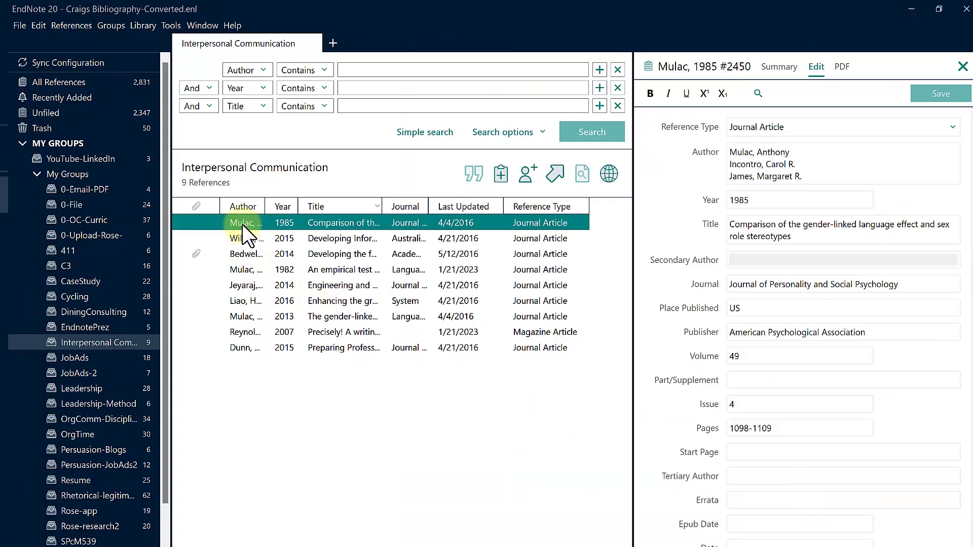
pyautogui.keyDown('shift'); pyautogui.click(238, 344); pyautogui.keyUp('shift')
pyautogui.rightClick(238, 344)
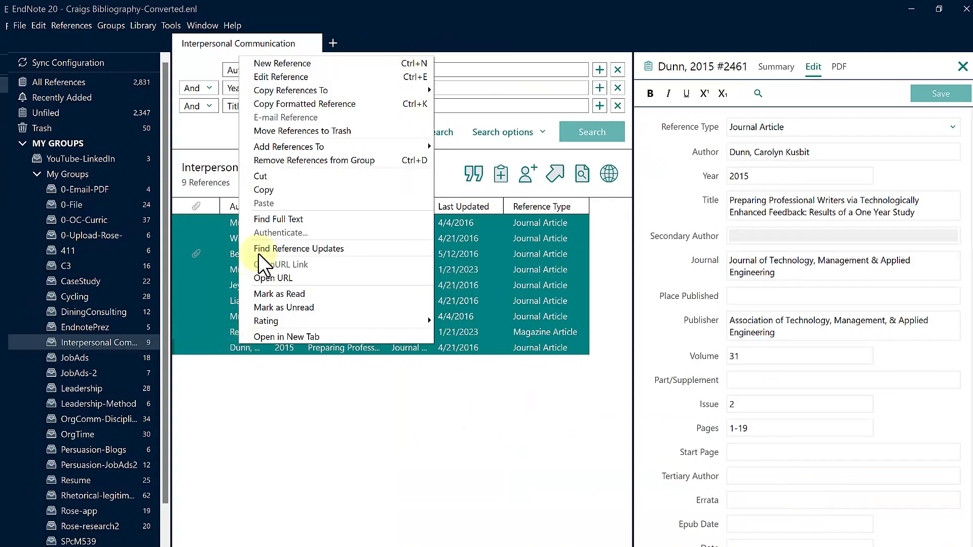
pyautogui.click(296, 103)
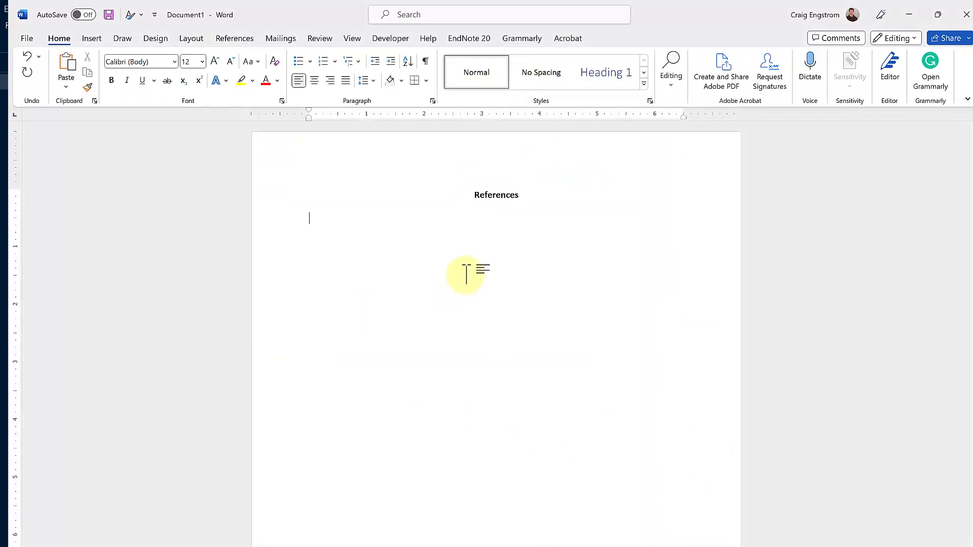
pyautogui.hotkey('ctrl', 'v')
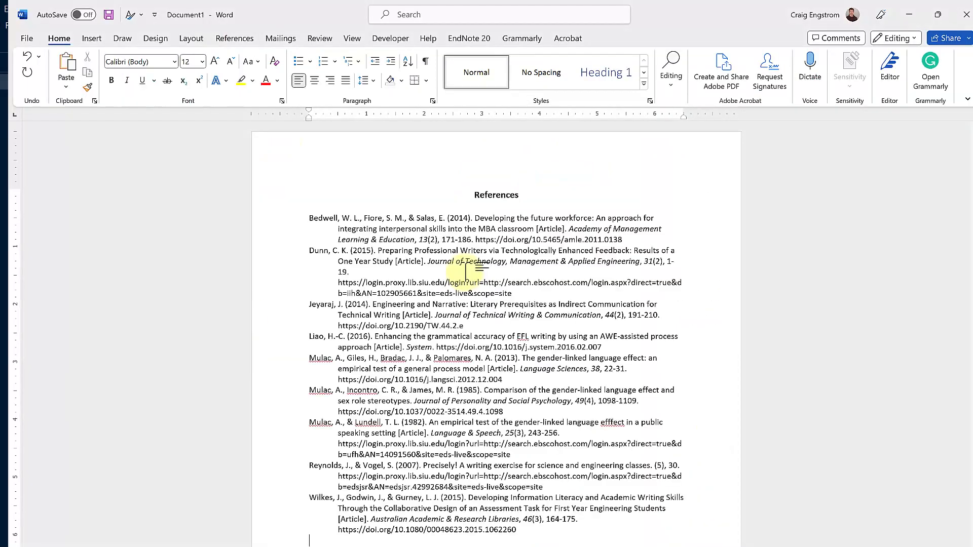
# Delete the library login URL from the 2015 Journal of Technology, Management & Applied Engineering entry in the reference list
pyautogui.moveTo(511, 294); pyautogui.dragTo(330, 282)
pyautogui.press('Delete')
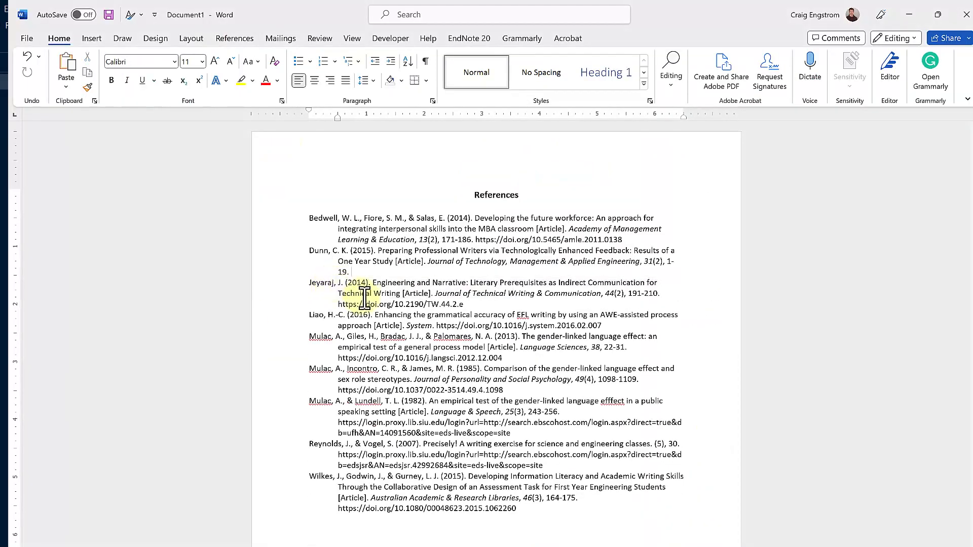